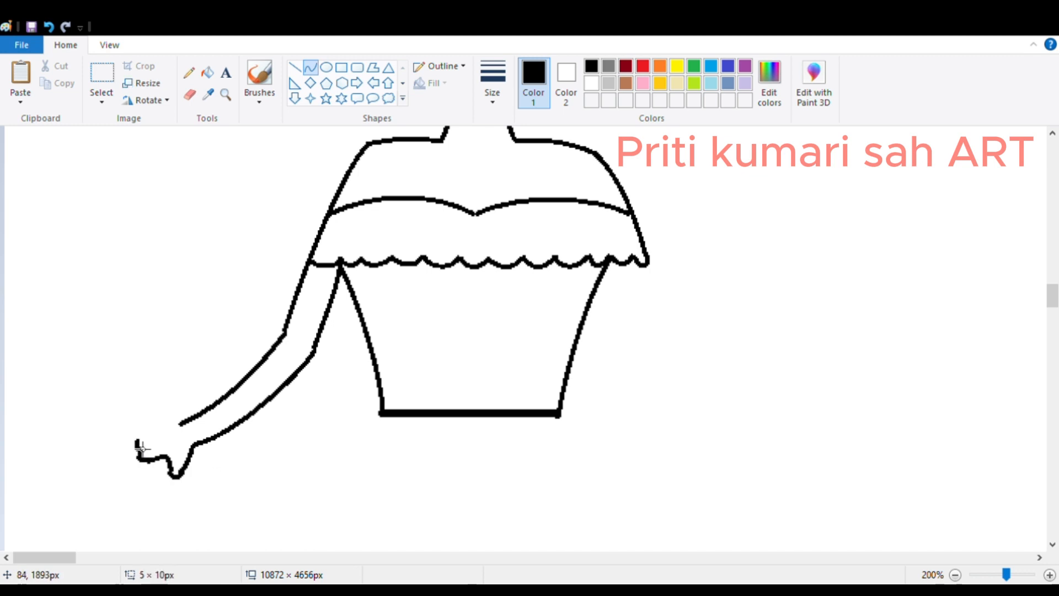
pyautogui.click(138, 450)
pyautogui.hotkey('ctrl', 'z')
pyautogui.click(141, 465)
pyautogui.click(141, 465)
pyautogui.moveTo(147, 461); pyautogui.dragTo(129, 442)
pyautogui.click(425, 529)
pyautogui.click(119, 451)
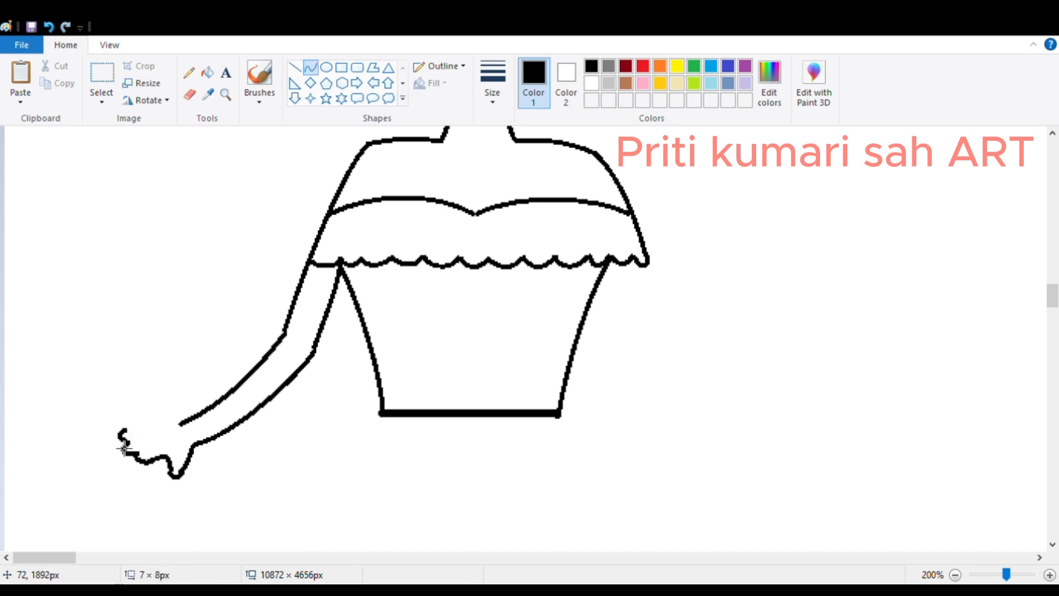
pyautogui.moveTo(199, 454); pyautogui.dragTo(425, 536)
pyautogui.hotkey('ctrl', 'z')
pyautogui.click(115, 423)
pyautogui.moveTo(126, 431)
pyautogui.mouseDown()
pyautogui.moveTo(121, 416)
pyautogui.moveTo(182, 423)
pyautogui.mouseUp()
pyautogui.click(217, 461)
pyautogui.click(155, 415)
pyautogui.click(329, 476)
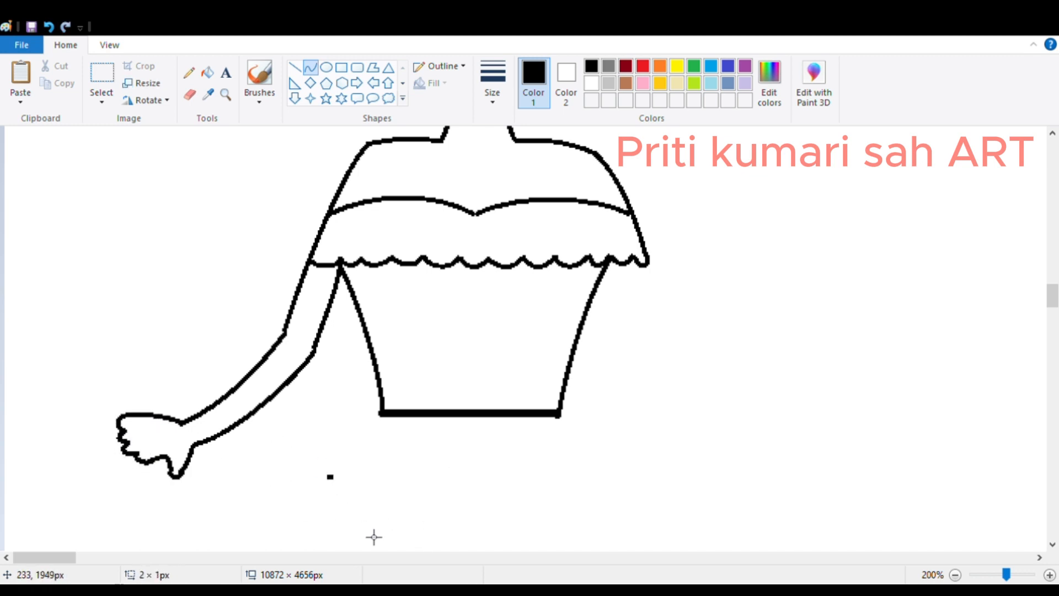
pyautogui.hotkey('ctrl', 'z')
pyautogui.hotkey('ctrl', 'z')
pyautogui.hotkey('ctrl', 'z')
pyautogui.hotkey('ctrl', 'z')
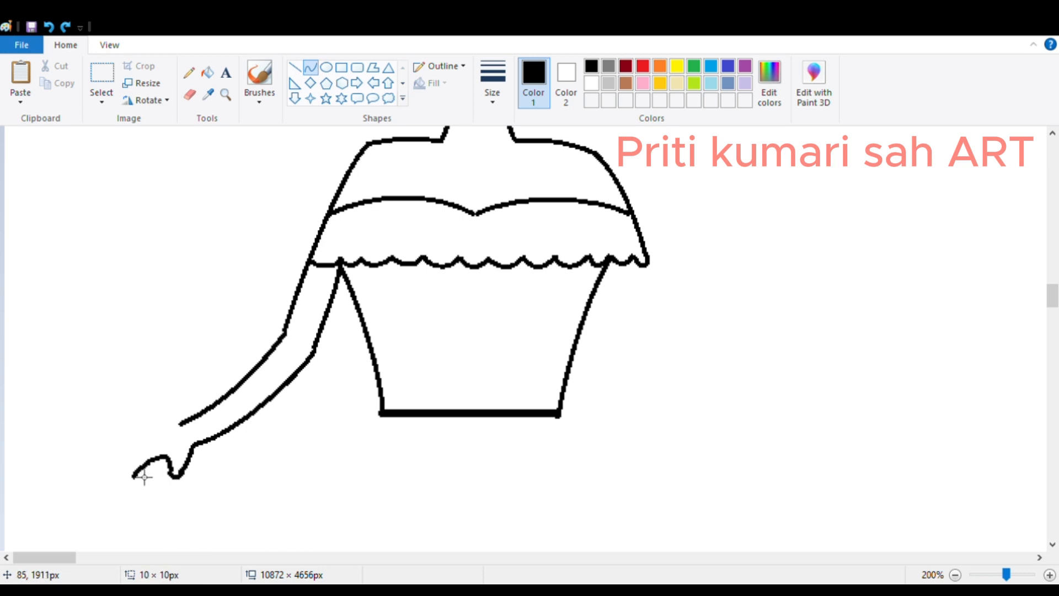
# Step: Draw the first two long fingers beside the thumb of the left hand with curved lines
pyautogui.click(123, 488)
pyautogui.moveTo(118, 477); pyautogui.dragTo(158, 444)
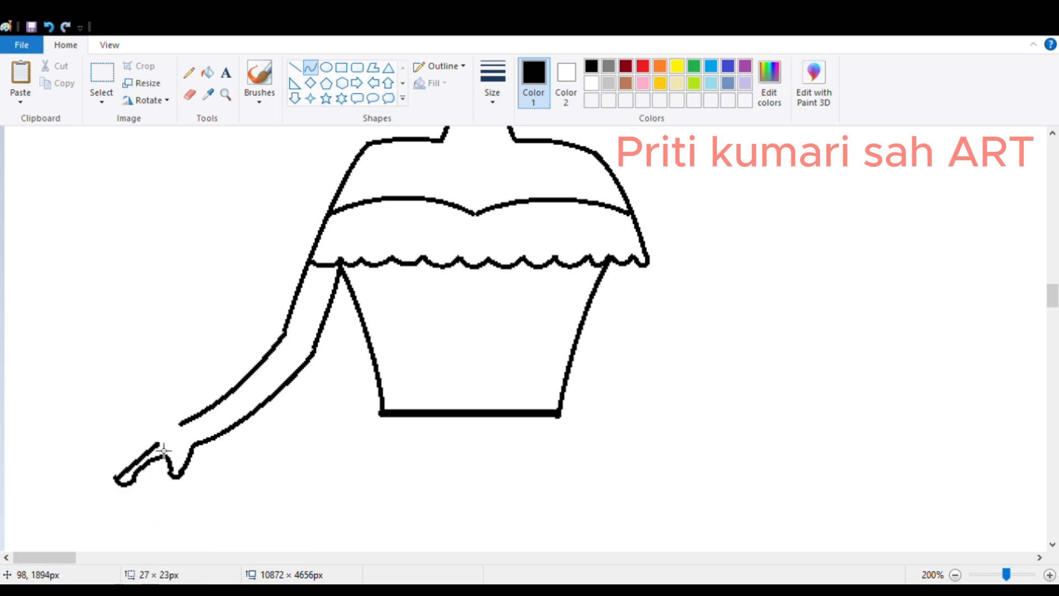
pyautogui.click(133, 454)
pyautogui.click(133, 454)
pyautogui.click(255, 477)
pyautogui.moveTo(116, 476)
pyautogui.mouseDown()
pyautogui.moveTo(105, 466)
pyautogui.moveTo(111, 477)
pyautogui.moveTo(150, 436)
pyautogui.mouseUp()
pyautogui.hotkey('ctrl', 'z')
pyautogui.click(111, 481)
pyautogui.click(125, 453)
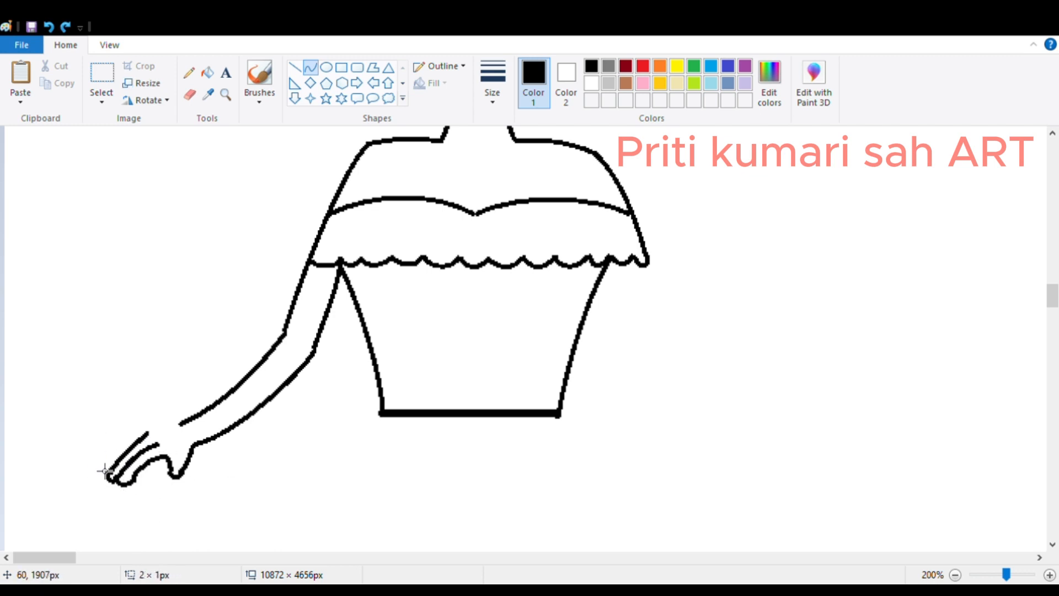
# Step: Draw the remaining fingers and the back of the left hand up to the wrist, then tidy the finger lines
pyautogui.moveTo(99, 462)
pyautogui.mouseDown()
pyautogui.moveTo(142, 421)
pyautogui.moveTo(181, 423)
pyautogui.mouseUp()
pyautogui.click(146, 433)
pyautogui.click(104, 457)
pyautogui.click(149, 416)
pyautogui.click(167, 423)
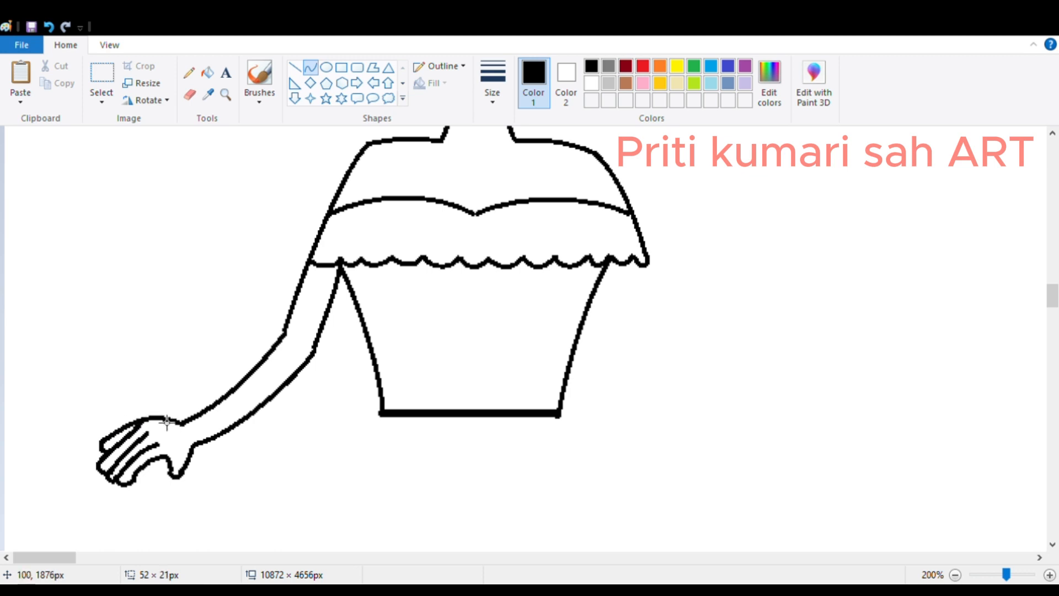
pyautogui.click(190, 95)
# Step: Draw two curves for the right upper arm below the ruffled neckline and trim their lower ends
pyautogui.scroll(4, 231, 395)
pyautogui.scroll(-2, 232, 395)
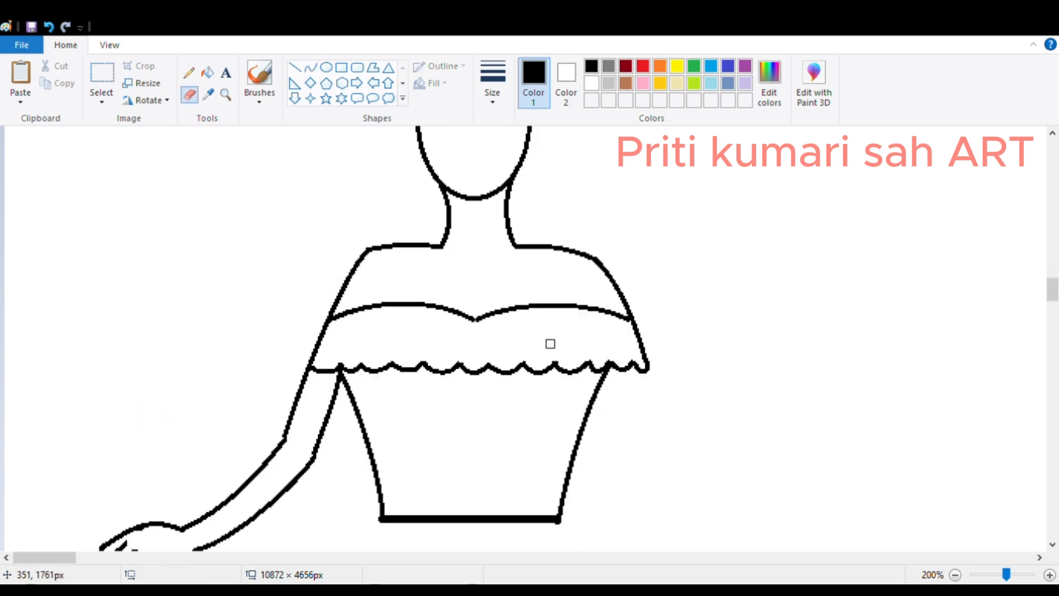
pyautogui.click(310, 67)
pyautogui.moveTo(649, 373)
pyautogui.mouseDown()
pyautogui.moveTo(677, 470)
pyautogui.moveTo(678, 437)
pyautogui.moveTo(719, 389)
pyautogui.mouseUp()
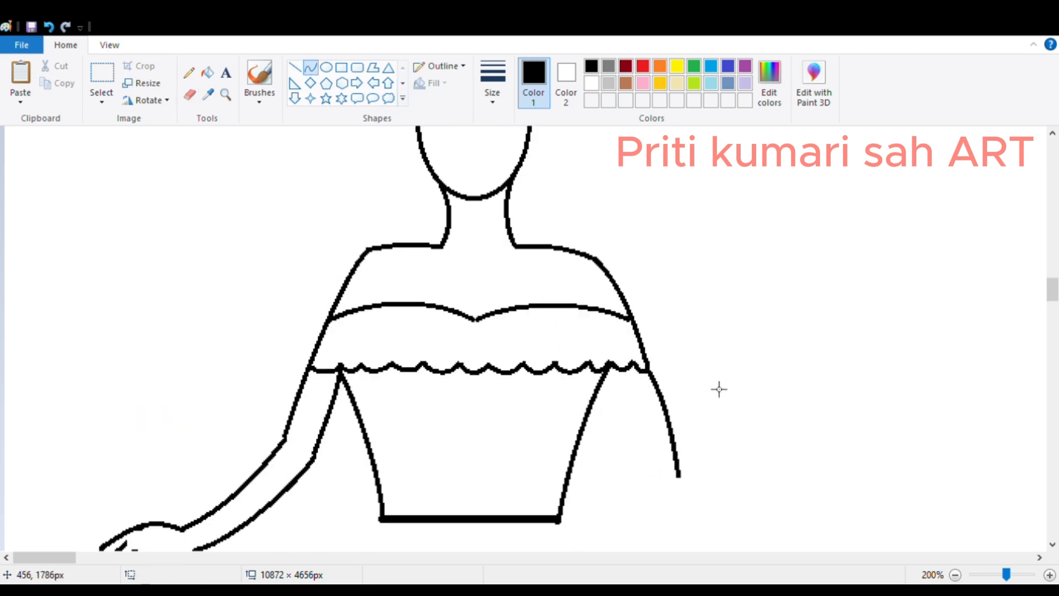
pyautogui.moveTo(640, 426); pyautogui.dragTo(654, 459)
pyautogui.moveTo(629, 409); pyautogui.dragTo(630, 420)
pyautogui.click(749, 429)
pyautogui.click(189, 95)
pyautogui.moveTo(678, 468); pyautogui.dragTo(649, 461)
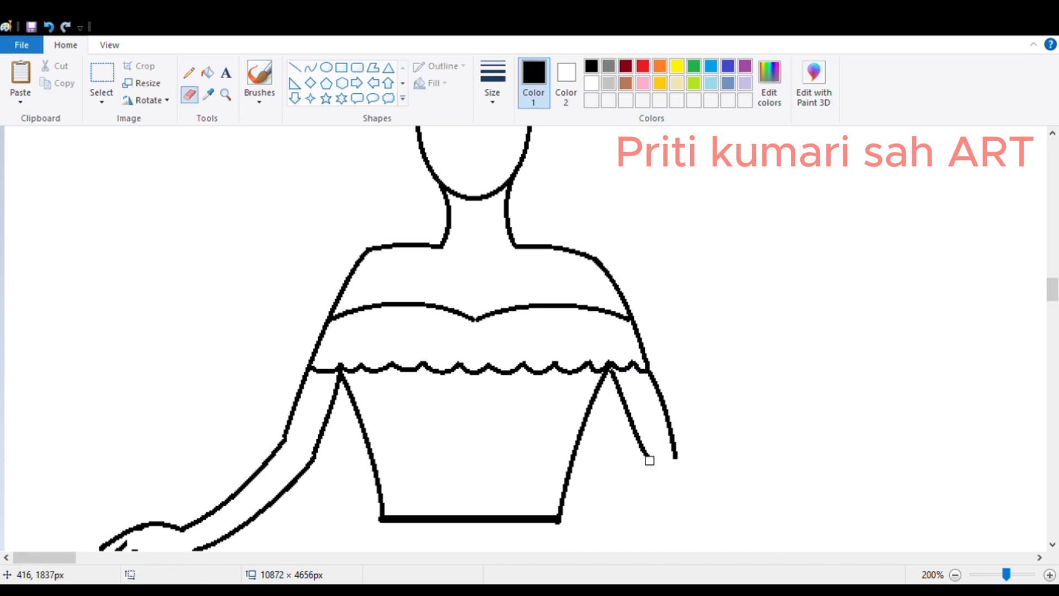
# Step: Draw the overskirt's two curved sides from the ends of the waistline, making the left side longer
pyautogui.click(311, 67)
pyautogui.scroll(-2, 669, 314)
pyautogui.scroll(-2, 754, 368)
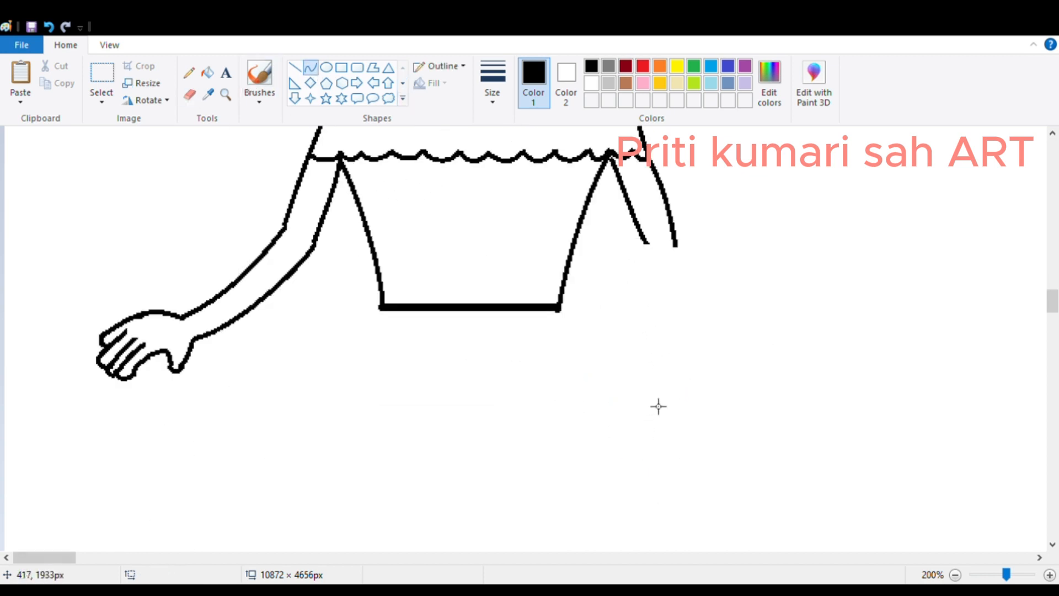
pyautogui.moveTo(388, 319); pyautogui.dragTo(240, 540)
pyautogui.moveTo(326, 411)
pyautogui.mouseDown()
pyautogui.moveTo(355, 355)
pyautogui.moveTo(317, 398)
pyautogui.mouseUp()
pyautogui.moveTo(566, 319); pyautogui.dragTo(611, 462)
pyautogui.moveTo(585, 375)
pyautogui.mouseDown()
pyautogui.moveTo(577, 331)
pyautogui.moveTo(591, 353)
pyautogui.mouseUp()
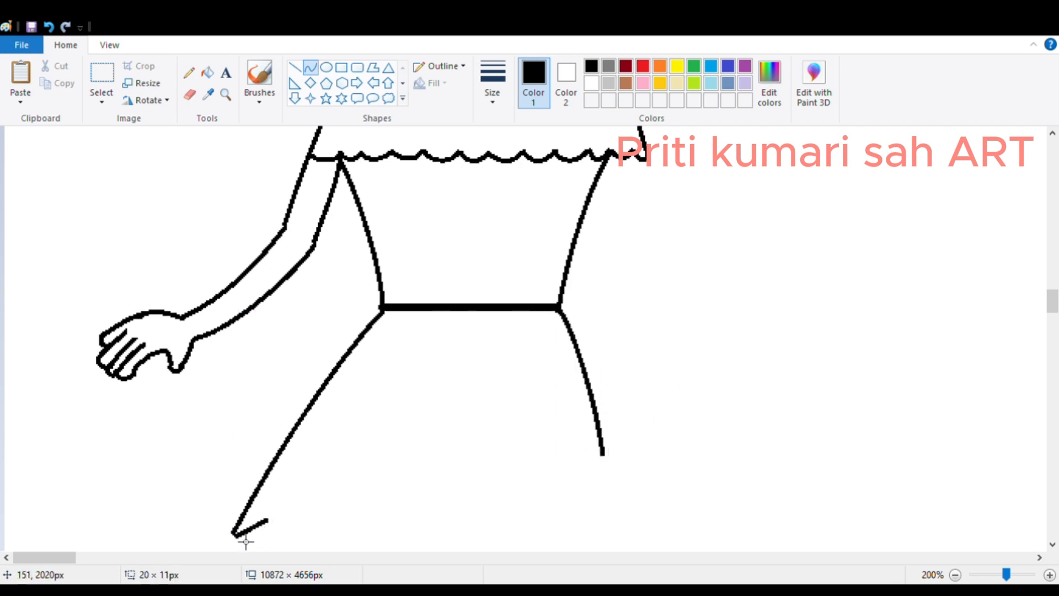
# Step: Draw the overskirt's wavy hem from the lower end of its left side to beyond the middle
pyautogui.moveTo(246, 542); pyautogui.dragTo(336, 505)
pyautogui.moveTo(319, 510); pyautogui.dragTo(318, 518)
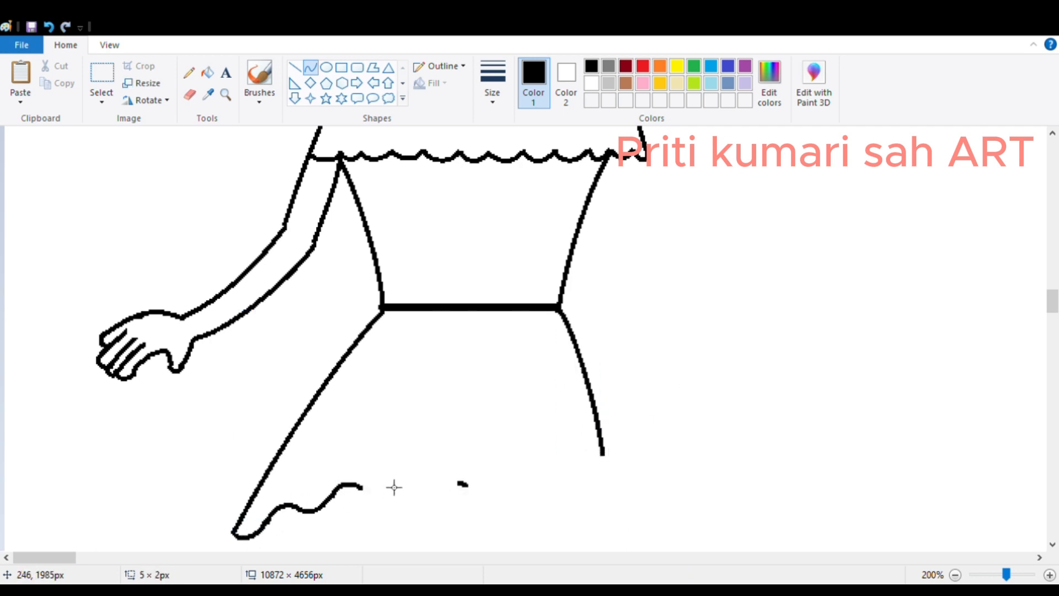
pyautogui.hotkey('ctrl', 'z')
pyautogui.moveTo(361, 488); pyautogui.dragTo(395, 481)
pyautogui.moveTo(377, 488); pyautogui.dragTo(423, 473)
pyautogui.moveTo(409, 475); pyautogui.dragTo(409, 469)
pyautogui.moveTo(423, 474)
pyautogui.mouseDown()
pyautogui.moveTo(459, 455)
pyautogui.moveTo(442, 477)
pyautogui.moveTo(493, 468)
pyautogui.mouseUp()
pyautogui.moveTo(482, 458)
pyautogui.mouseDown()
pyautogui.moveTo(521, 443)
pyautogui.moveTo(496, 465)
pyautogui.mouseUp()
# Step: Complete the wavy hem up to the overskirt's right side and erase the right upper arm's lines
pyautogui.click(551, 442)
pyautogui.moveTo(520, 447)
pyautogui.mouseDown()
pyautogui.moveTo(516, 463)
pyautogui.moveTo(567, 423)
pyautogui.mouseUp()
pyautogui.hotkey('ctrl', 'z')
pyautogui.moveTo(544, 433); pyautogui.dragTo(588, 405)
pyautogui.hotkey('ctrl', 'z')
pyautogui.moveTo(579, 416)
pyautogui.mouseDown()
pyautogui.moveTo(584, 424)
pyautogui.moveTo(595, 407)
pyautogui.mouseUp()
pyautogui.moveTo(583, 417)
pyautogui.mouseDown()
pyautogui.moveTo(585, 434)
pyautogui.moveTo(601, 436)
pyautogui.mouseUp()
pyautogui.click(190, 101)
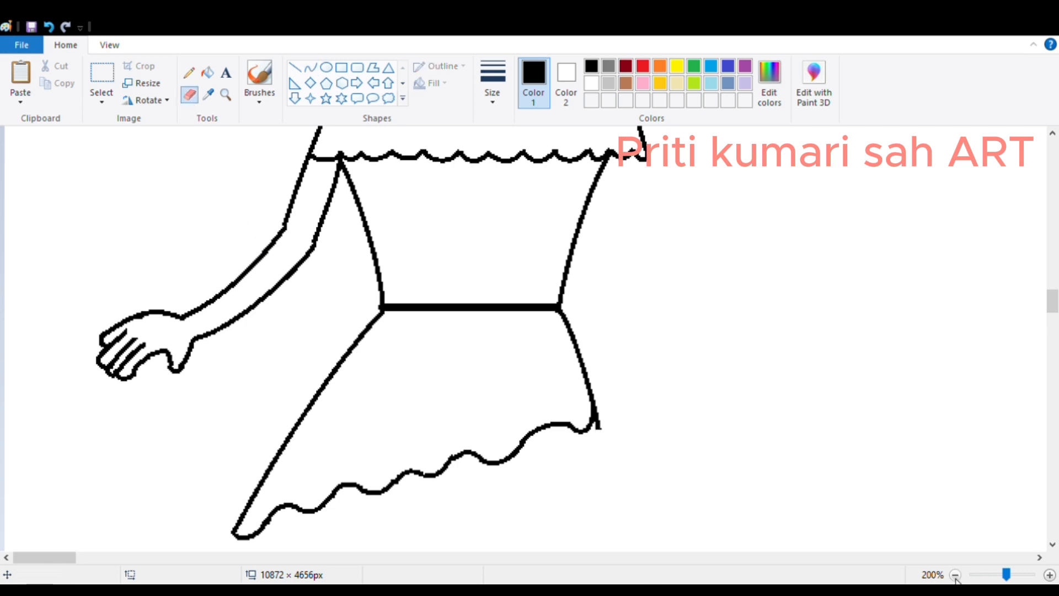
# Step: Select the whole figure and move it to the right on the canvas
pyautogui.click(955, 575)
pyautogui.moveTo(1052, 301); pyautogui.dragTo(1054, 294)
pyautogui.click(102, 75)
pyautogui.moveTo(27, 144)
pyautogui.mouseDown()
pyautogui.moveTo(8, 362)
pyautogui.moveTo(376, 528)
pyautogui.mouseUp()
pyautogui.moveTo(329, 480)
pyautogui.mouseDown()
pyautogui.moveTo(545, 474)
pyautogui.moveTo(545, 458)
pyautogui.mouseUp()
pyautogui.click(777, 346)
# Step: Draw the right upper arm's outer and inner curves from the ruffled neckline down to the elbow
pyautogui.click(310, 67)
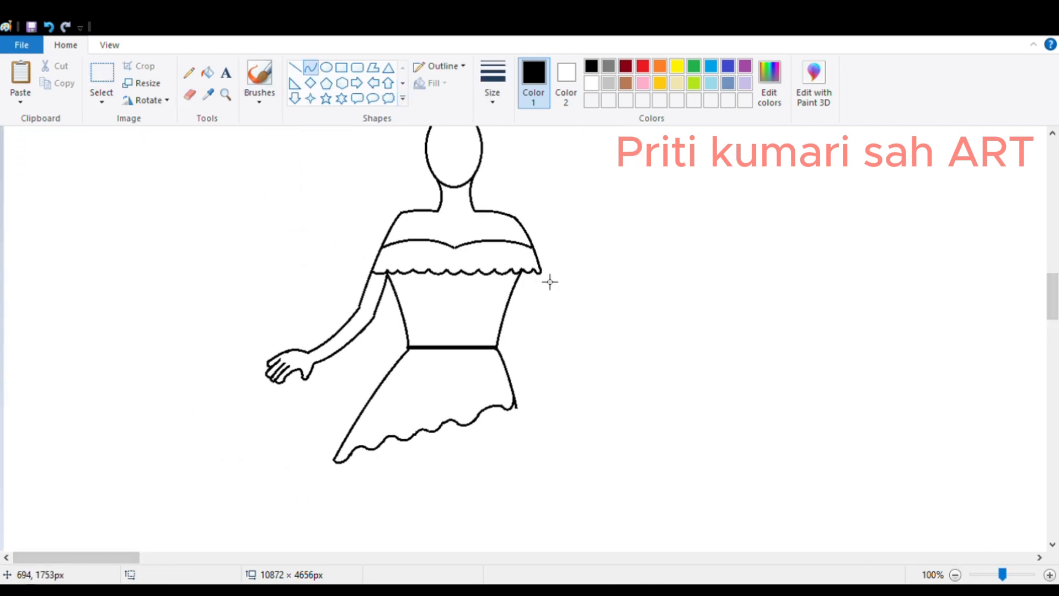
pyautogui.moveTo(548, 282); pyautogui.dragTo(555, 335)
pyautogui.click(537, 325)
pyautogui.click(562, 336)
# Step: Draw the right forearm's two curves from the elbow back to the hip just below the waistline
pyautogui.moveTo(561, 334); pyautogui.dragTo(514, 379)
pyautogui.click(545, 359)
pyautogui.click(543, 361)
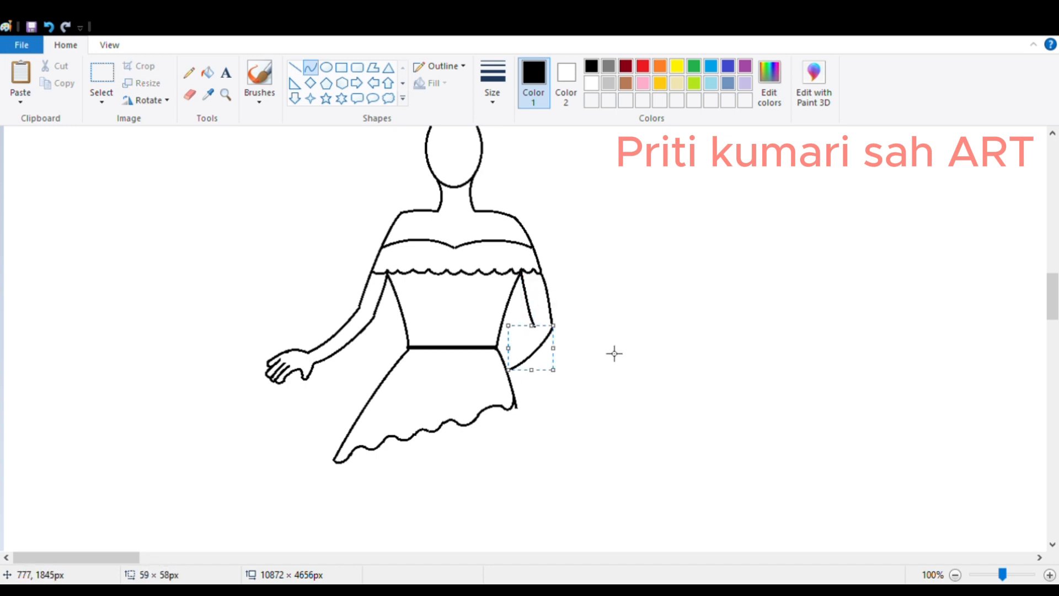
pyautogui.click(612, 353)
pyautogui.moveTo(541, 335); pyautogui.dragTo(507, 362)
pyautogui.hotkey('ctrl', 'z')
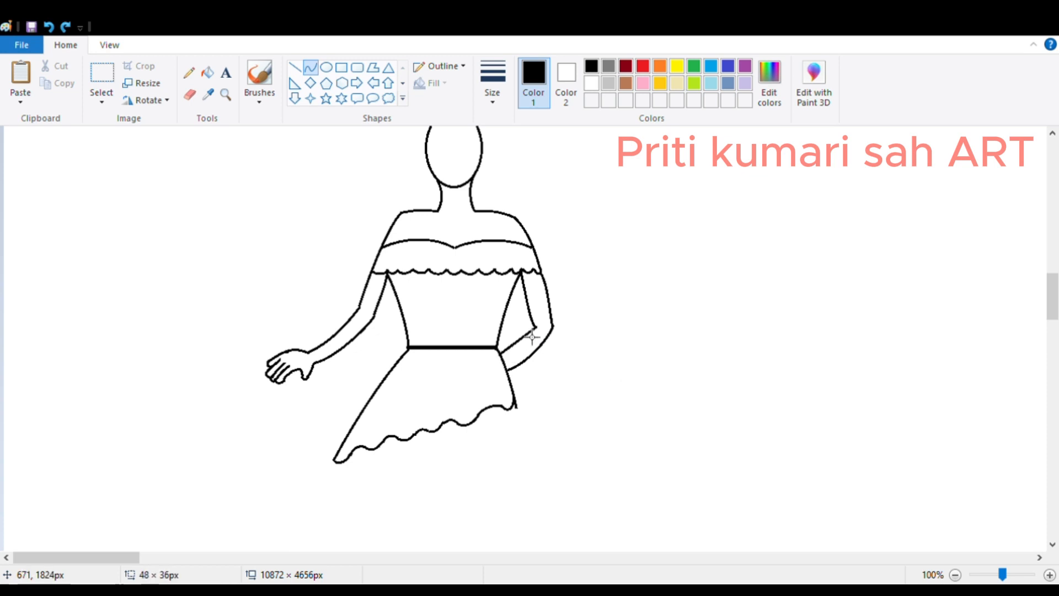
pyautogui.scroll(-3, 438, 334)
pyautogui.moveTo(335, 357)
pyautogui.mouseDown()
pyautogui.moveTo(174, 504)
pyautogui.moveTo(305, 402)
pyautogui.moveTo(149, 522)
pyautogui.mouseUp()
pyautogui.hotkey('ctrl', 'z')
pyautogui.click(1050, 575)
pyautogui.moveTo(59, 557)
pyautogui.mouseDown()
pyautogui.moveTo(239, 573)
pyautogui.moveTo(70, 573)
pyautogui.mouseUp()
pyautogui.moveTo(1052, 314); pyautogui.dragTo(1053, 312)
pyautogui.moveTo(426, 289); pyautogui.dragTo(168, 552)
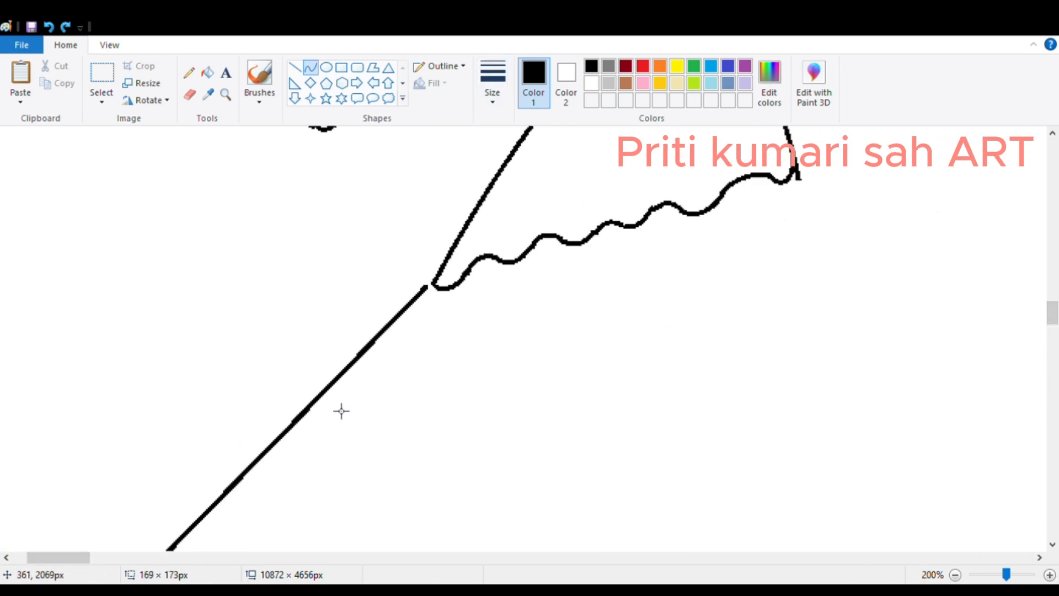
pyautogui.click(322, 384)
pyautogui.click(322, 383)
pyautogui.click(605, 343)
pyautogui.scroll(-2, 605, 342)
pyautogui.click(954, 575)
pyautogui.scroll(2, 930, 430)
pyautogui.scroll(-1, 437, 542)
pyautogui.hotkey('ctrl', 'z')
# Step: Draw the long skirt's two flaring sides downward from the left and right ends of the wavy hem
pyautogui.moveTo(219, 364)
pyautogui.mouseDown()
pyautogui.moveTo(114, 468)
pyautogui.moveTo(111, 534)
pyautogui.mouseUp()
pyautogui.click(163, 463)
pyautogui.click(202, 407)
pyautogui.click(485, 356)
pyautogui.moveTo(400, 312); pyautogui.dragTo(530, 559)
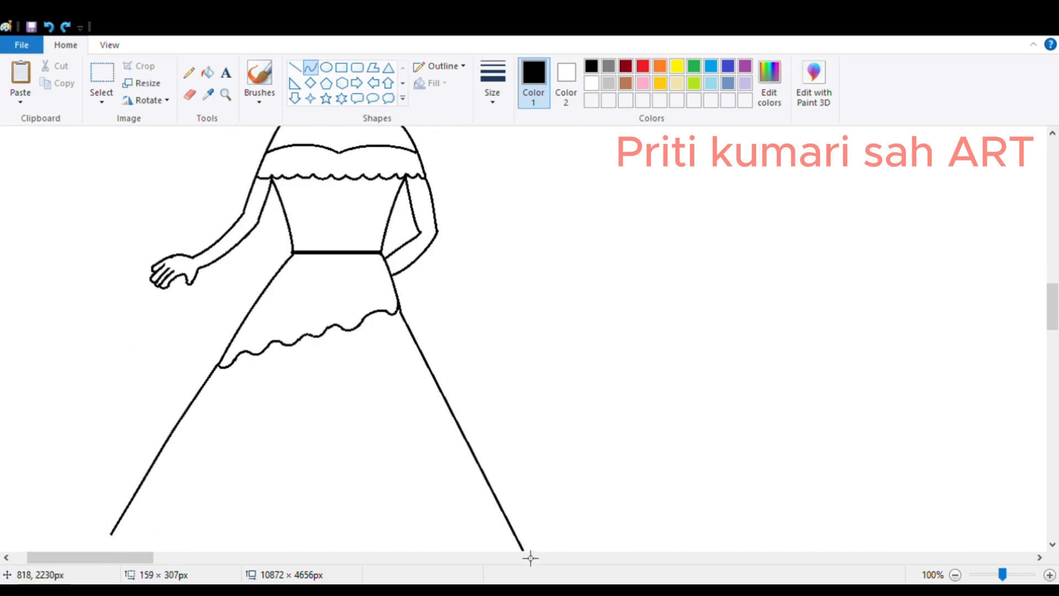
pyautogui.click(448, 435)
pyautogui.click(486, 471)
pyautogui.click(593, 467)
pyautogui.scroll(-1, 594, 468)
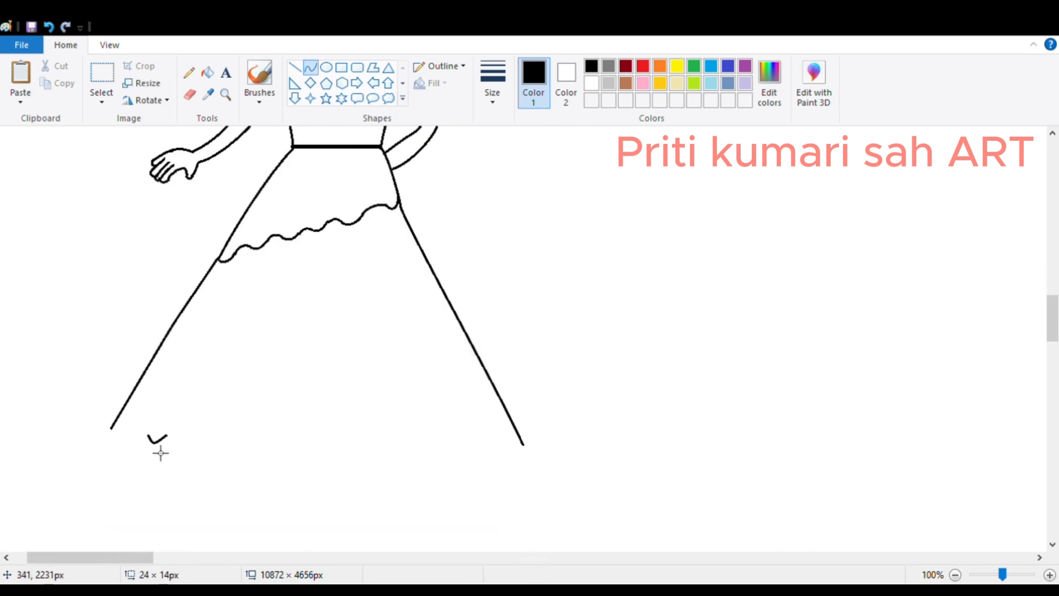
pyautogui.click(137, 440)
pyautogui.click(136, 440)
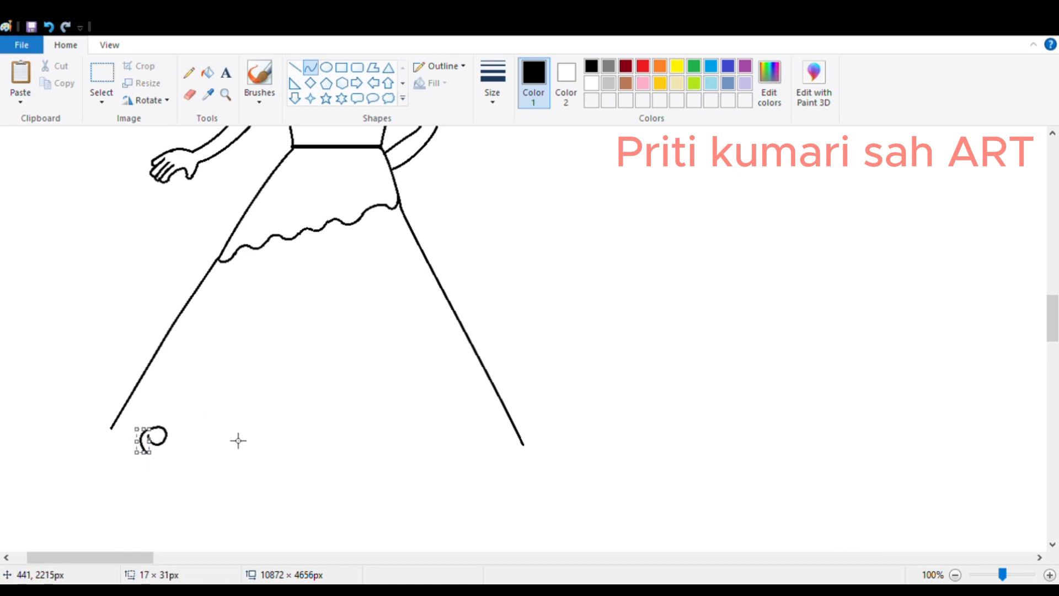
pyautogui.click(238, 439)
pyautogui.click(151, 457)
pyautogui.moveTo(148, 452)
pyautogui.mouseDown()
pyautogui.moveTo(175, 442)
pyautogui.moveTo(141, 441)
pyautogui.moveTo(157, 457)
pyautogui.mouseUp()
pyautogui.click(189, 95)
pyautogui.click(311, 68)
pyautogui.hotkey('ctrl', 'z')
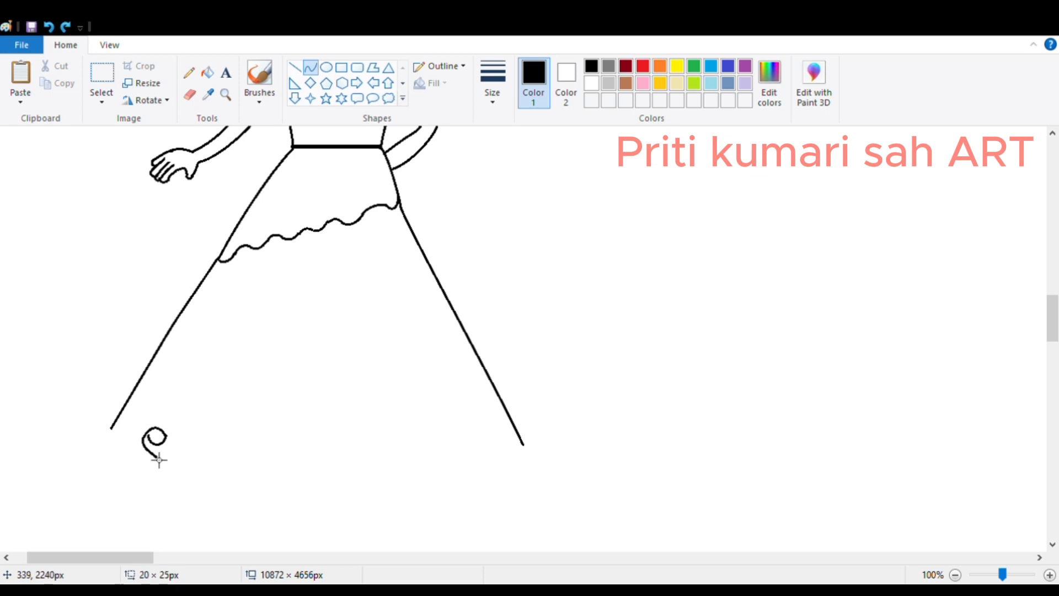
pyautogui.click(143, 450)
pyautogui.click(190, 94)
pyautogui.click(310, 68)
pyautogui.click(164, 462)
pyautogui.scroll(3, 513, 374)
pyautogui.scroll(-3, 513, 373)
pyautogui.scroll(1, 513, 374)
pyautogui.click(101, 73)
pyautogui.moveTo(379, 241); pyautogui.dragTo(256, 409)
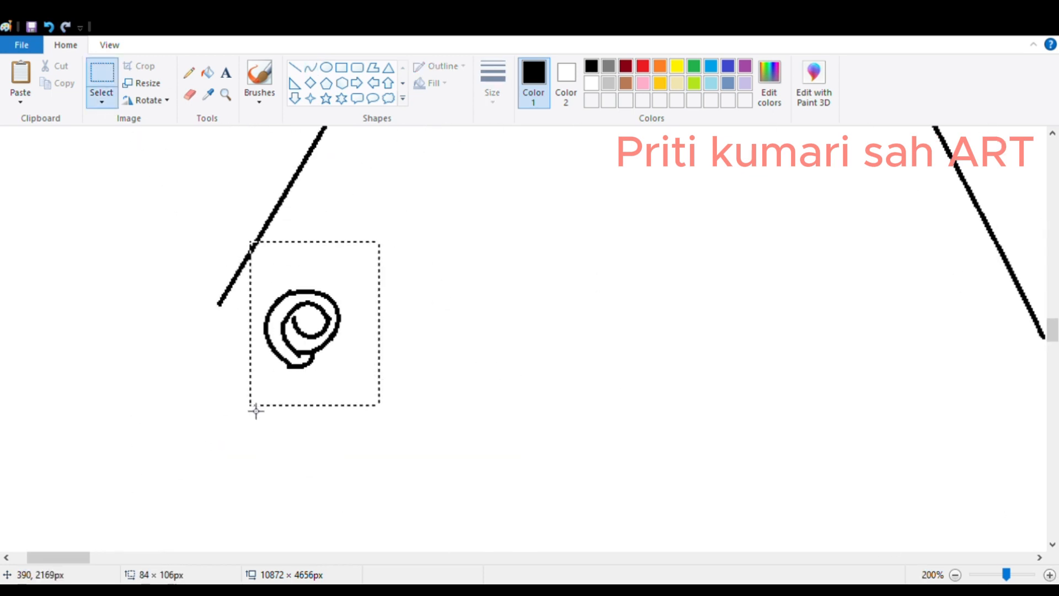
pyautogui.press('Delete')
# Step: Draw the inner loop and a surrounding curve of a small rosette near the skirt's lower left corner
pyautogui.click(311, 68)
pyautogui.click(377, 322)
pyautogui.moveTo(364, 308)
pyautogui.mouseDown()
pyautogui.moveTo(408, 314)
pyautogui.moveTo(360, 288)
pyautogui.moveTo(369, 325)
pyautogui.mouseUp()
pyautogui.click(381, 333)
pyautogui.click(385, 282)
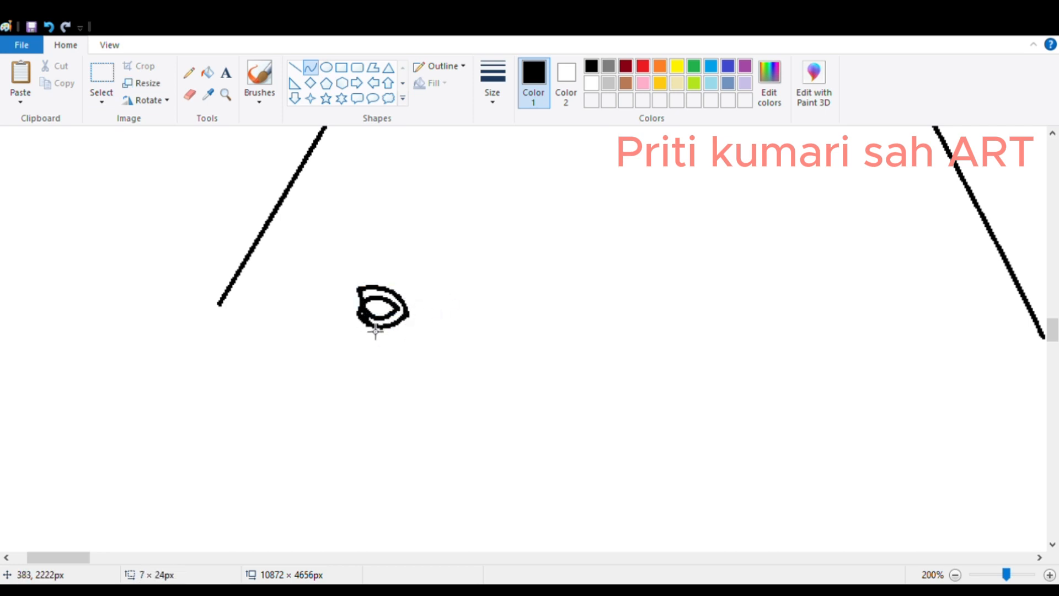
# Step: Close the rosette's outer loop with curves around its left side and bottom
pyautogui.click(343, 321)
pyautogui.hotkey('ctrl', 'z')
pyautogui.click(347, 315)
pyautogui.moveTo(360, 289)
pyautogui.mouseDown()
pyautogui.moveTo(360, 330)
pyautogui.moveTo(385, 329)
pyautogui.moveTo(374, 316)
pyautogui.moveTo(392, 311)
pyautogui.moveTo(388, 299)
pyautogui.moveTo(378, 312)
pyautogui.mouseUp()
pyautogui.click(374, 338)
# Step: Rework the rosette's inner loop into a rounded spiral and add a tiny circle at its centre
pyautogui.click(189, 95)
pyautogui.click(311, 67)
pyautogui.click(391, 323)
pyautogui.click(401, 308)
pyautogui.click(325, 67)
pyautogui.click(102, 77)
pyautogui.moveTo(315, 263)
pyautogui.mouseDown()
pyautogui.moveTo(404, 375)
pyautogui.moveTo(446, 375)
pyautogui.mouseUp()
pyautogui.moveTo(398, 333)
pyautogui.mouseDown()
pyautogui.moveTo(288, 362)
pyautogui.moveTo(327, 356)
pyautogui.moveTo(265, 340)
pyautogui.moveTo(317, 356)
pyautogui.mouseUp()
pyautogui.rightClick(323, 350)
pyautogui.click(463, 484)
pyautogui.rightClick(317, 356)
pyautogui.click(454, 493)
pyautogui.hotkey('ctrl', 'z')
pyautogui.hotkey('ctrl', 'z')
pyautogui.hotkey('ctrl', 'z')
pyautogui.hotkey('ctrl', 'z')
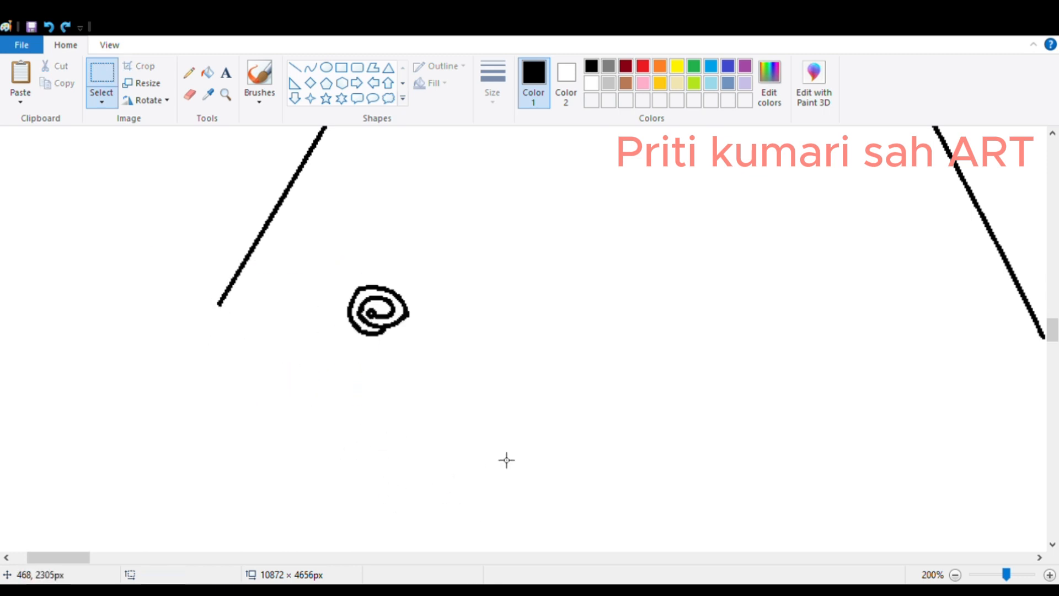
# Step: Select the rosette, flip it horizontally and move it to the lower end of the skirt's left side
pyautogui.moveTo(496, 395); pyautogui.dragTo(322, 263)
pyautogui.rightClick(334, 276)
pyautogui.click(463, 425)
pyautogui.moveTo(433, 335); pyautogui.dragTo(258, 366)
# Step: Place three copies of the rosette in a row along the hem, starting beside the rosette at the skirt's left corner
pyautogui.rightClick(373, 365)
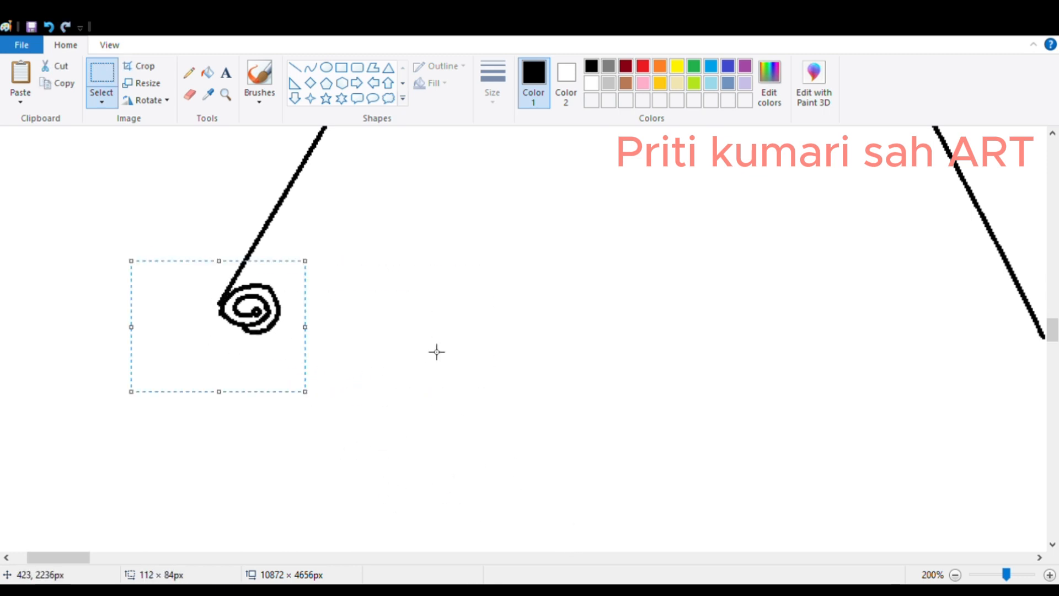
pyautogui.moveTo(259, 320); pyautogui.dragTo(327, 332)
pyautogui.hotkey('ctrl', 'v')
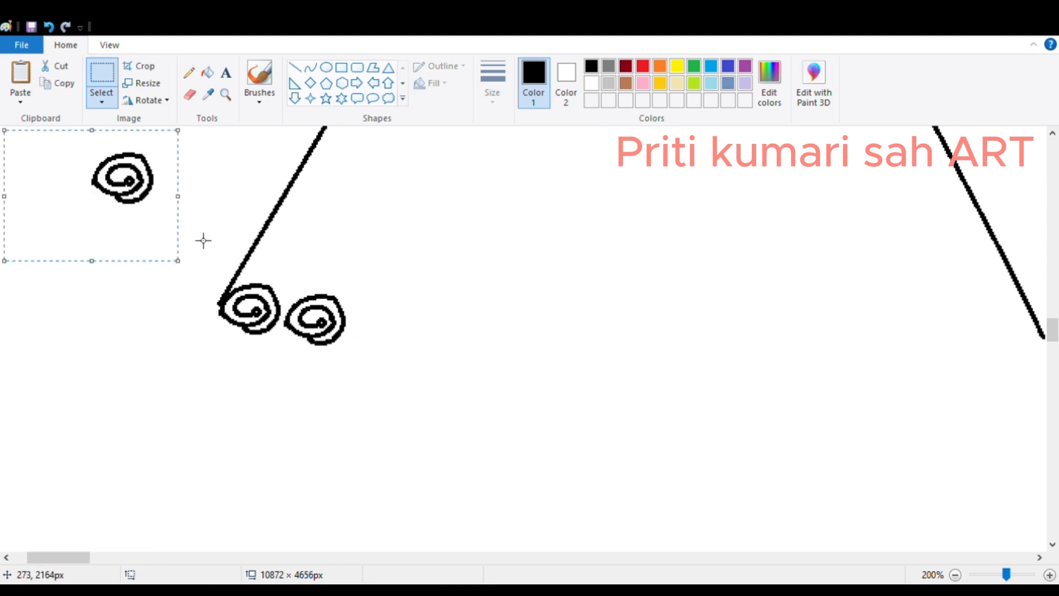
pyautogui.moveTo(127, 228); pyautogui.dragTo(389, 377)
pyautogui.click(562, 399)
pyautogui.hotkey('ctrl', 'v')
pyautogui.moveTo(108, 210); pyautogui.dragTo(441, 362)
# Step: Paste four more rosettes to extend the evenly spaced row to the right along the hem
pyautogui.hotkey('ctrl', 'v')
pyautogui.moveTo(88, 171); pyautogui.dragTo(494, 323)
pyautogui.hotkey('ctrl', 'v')
pyautogui.moveTo(108, 190); pyautogui.dragTo(589, 340)
pyautogui.hotkey('ctrl', 'v')
pyautogui.moveTo(161, 208); pyautogui.dragTo(715, 357)
pyautogui.hotkey('ctrl', 'v')
pyautogui.moveTo(144, 226); pyautogui.dragTo(771, 378)
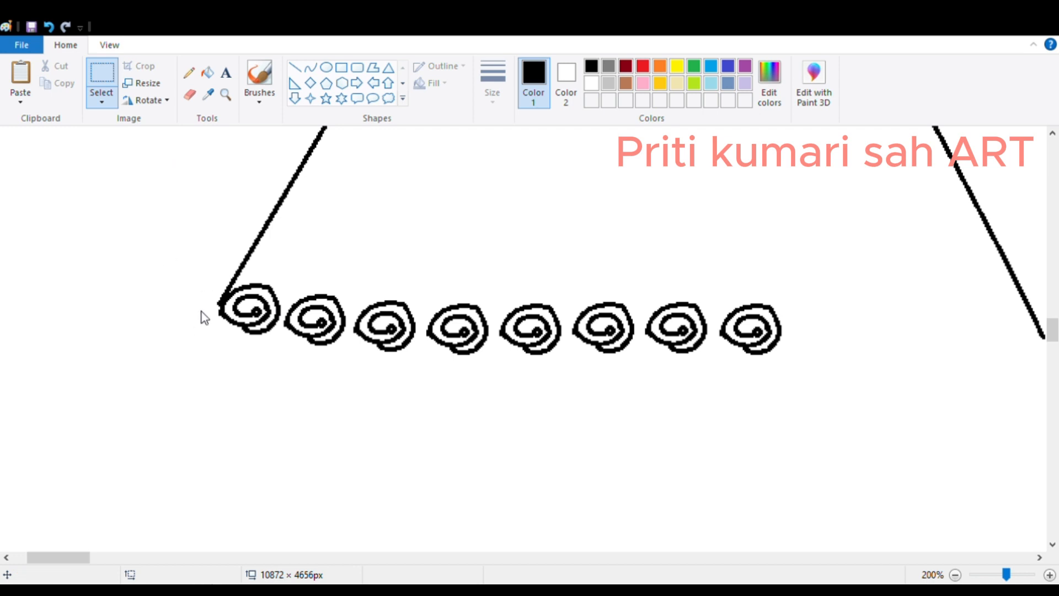
# Step: Paste two rosettes at the skirt's right corner and move the row's last two rosettes in line beside them
pyautogui.hotkey('ctrl', 'v')
pyautogui.moveTo(87, 202); pyautogui.dragTo(973, 371)
pyautogui.moveTo(52, 557); pyautogui.dragTo(62, 557)
pyautogui.moveTo(884, 372); pyautogui.dragTo(888, 373)
pyautogui.hotkey('ctrl', 'v')
pyautogui.moveTo(112, 190); pyautogui.dragTo(789, 363)
pyautogui.moveTo(554, 291); pyautogui.dragTo(760, 403)
pyautogui.moveTo(478, 277); pyautogui.dragTo(681, 402)
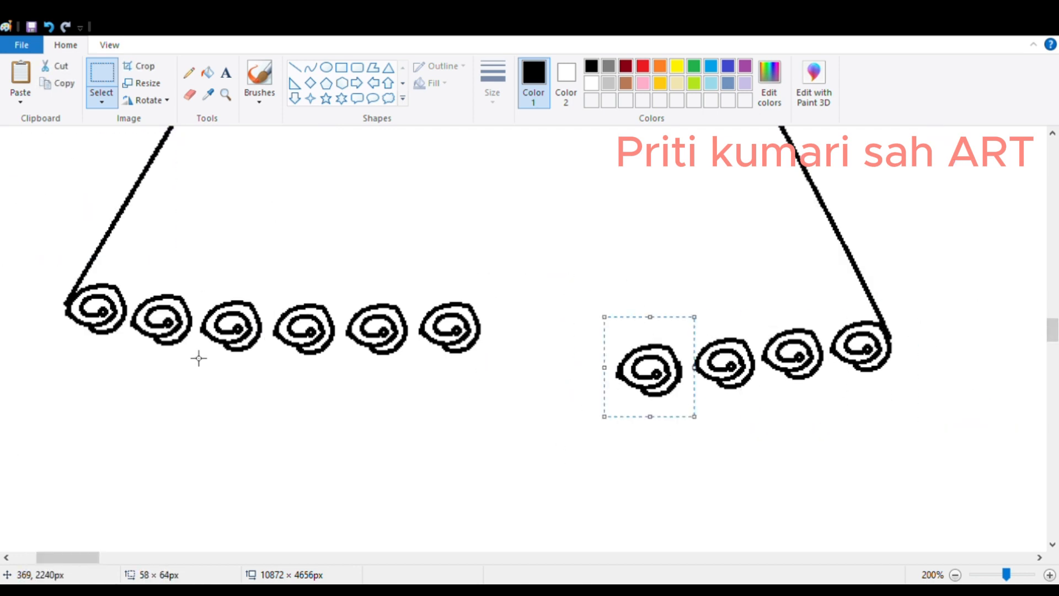
# Step: Close the gap in the middle of the hem with two pasted rosettes and the shifted sixth rosette
pyautogui.hotkey('ctrl', 'v')
pyautogui.moveTo(87, 187); pyautogui.dragTo(550, 377)
pyautogui.moveTo(412, 290); pyautogui.dragTo(493, 364)
pyautogui.moveTo(466, 341); pyautogui.dragTo(525, 390)
pyautogui.hotkey('ctrl', 'v')
pyautogui.moveTo(66, 203); pyautogui.dragTo(381, 405)
# Step: Move the third, fourth and fifth rosettes down so the left half of the hem curves downward
pyautogui.moveTo(203, 276); pyautogui.dragTo(268, 378)
pyautogui.moveTo(259, 354); pyautogui.dragTo(246, 378)
pyautogui.moveTo(248, 259); pyautogui.dragTo(337, 388)
pyautogui.moveTo(323, 369); pyautogui.dragTo(312, 414)
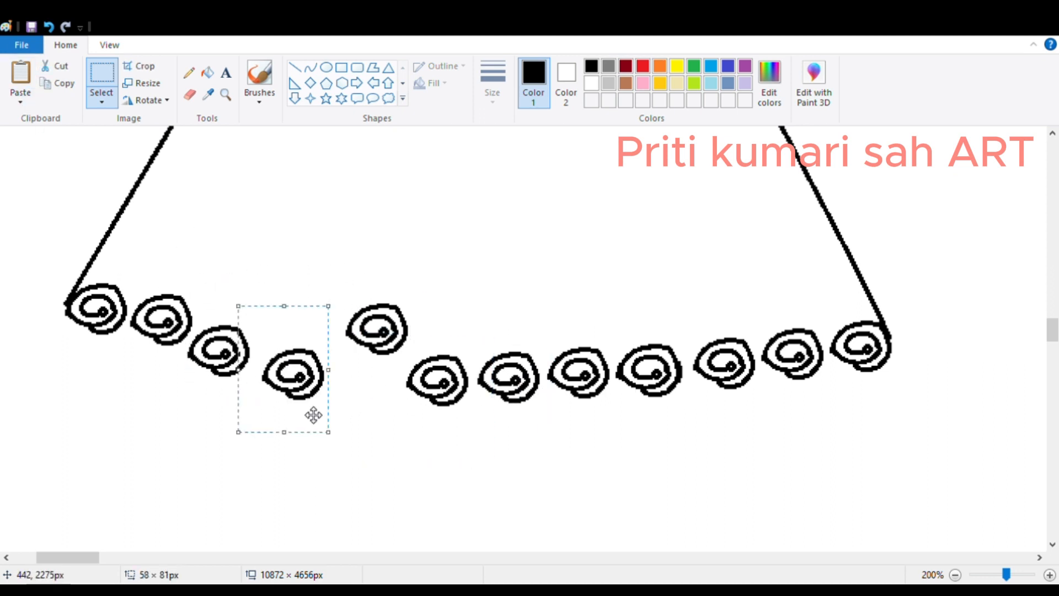
pyautogui.moveTo(307, 270); pyautogui.dragTo(409, 405)
pyautogui.click(343, 226)
pyautogui.moveTo(398, 348); pyautogui.dragTo(477, 423)
pyautogui.moveTo(448, 390); pyautogui.dragTo(454, 402)
pyautogui.hotkey('ctrl', 'z')
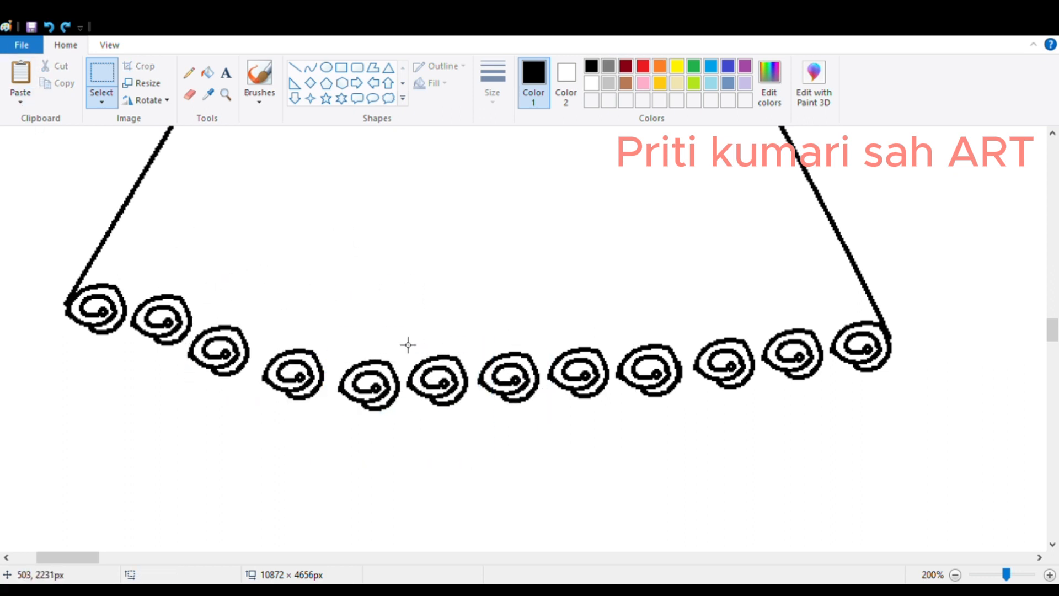
# Step: Move the sixth, seventh and eighth rosettes slightly down to follow the hem's curve
pyautogui.moveTo(404, 344); pyautogui.dragTo(478, 414)
pyautogui.moveTo(451, 390); pyautogui.dragTo(456, 401)
pyautogui.click(503, 411)
pyautogui.moveTo(475, 339); pyautogui.dragTo(531, 397)
pyautogui.click(397, 220)
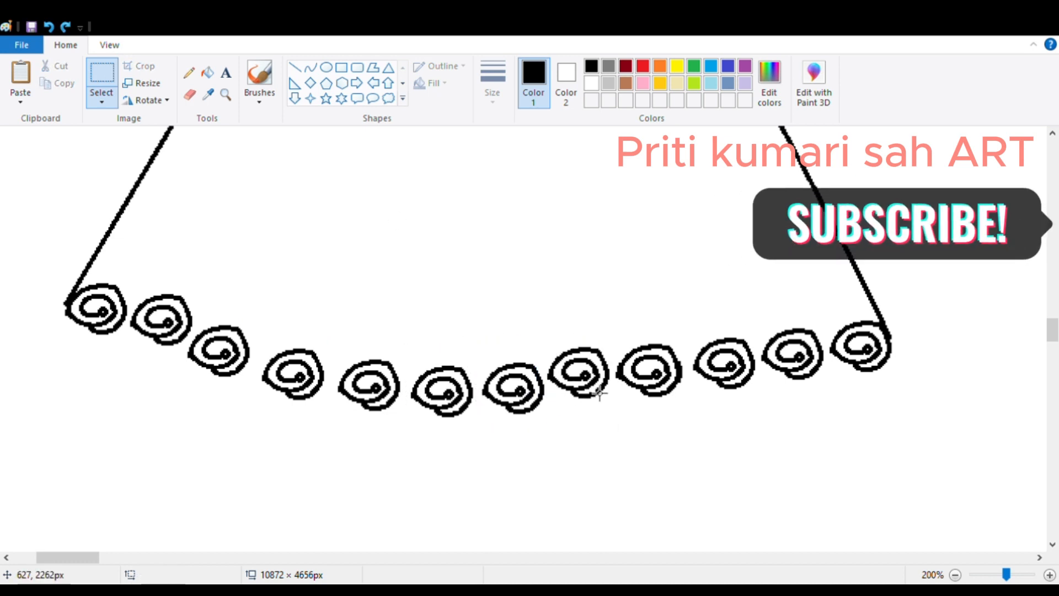
pyautogui.moveTo(540, 345); pyautogui.dragTo(610, 401)
pyautogui.moveTo(585, 369); pyautogui.dragTo(585, 383)
pyautogui.click(612, 327)
# Step: Move the second rosette from the left slightly down and erase the line fragments left beside it
pyautogui.moveTo(130, 290)
pyautogui.mouseDown()
pyautogui.moveTo(188, 362)
pyautogui.moveTo(165, 349)
pyautogui.mouseUp()
pyautogui.click(183, 141)
pyautogui.click(189, 95)
pyautogui.moveTo(191, 312); pyautogui.dragTo(190, 331)
pyautogui.click(94, 82)
# Step: Move the tenth and ninth rosettes down to even out the right half of the hem's curve
pyautogui.moveTo(687, 330); pyautogui.dragTo(758, 395)
pyautogui.moveTo(727, 361); pyautogui.dragTo(731, 378)
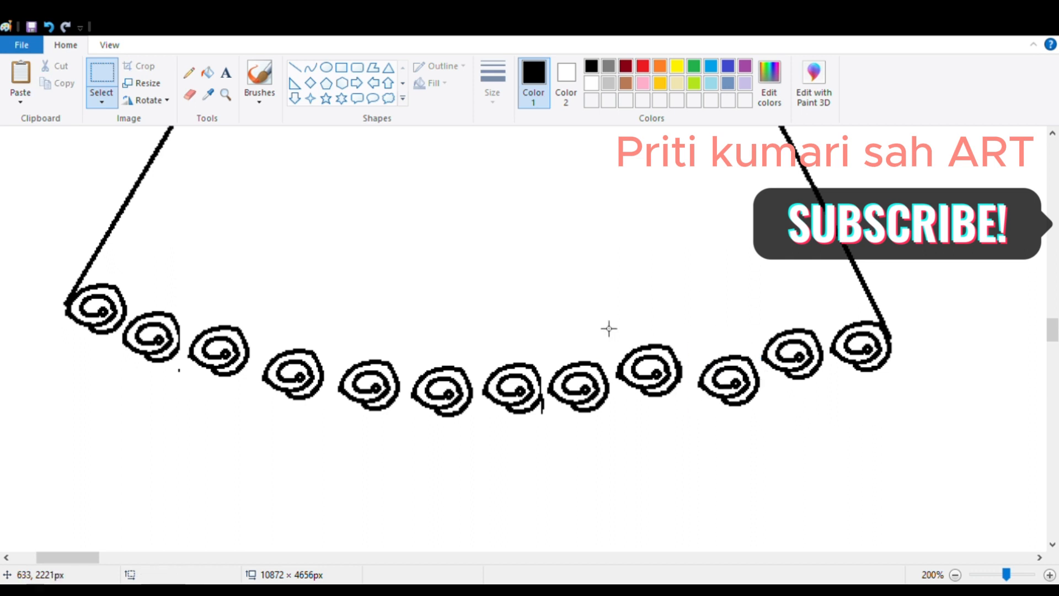
pyautogui.moveTo(610, 328); pyautogui.dragTo(692, 402)
pyautogui.moveTo(678, 381); pyautogui.dragTo(686, 399)
pyautogui.click(885, 418)
# Step: Draw curved scallops beneath the spaced rosettes, from the hem's left end to past its middle
pyautogui.scroll(3, 886, 418)
pyautogui.click(310, 66)
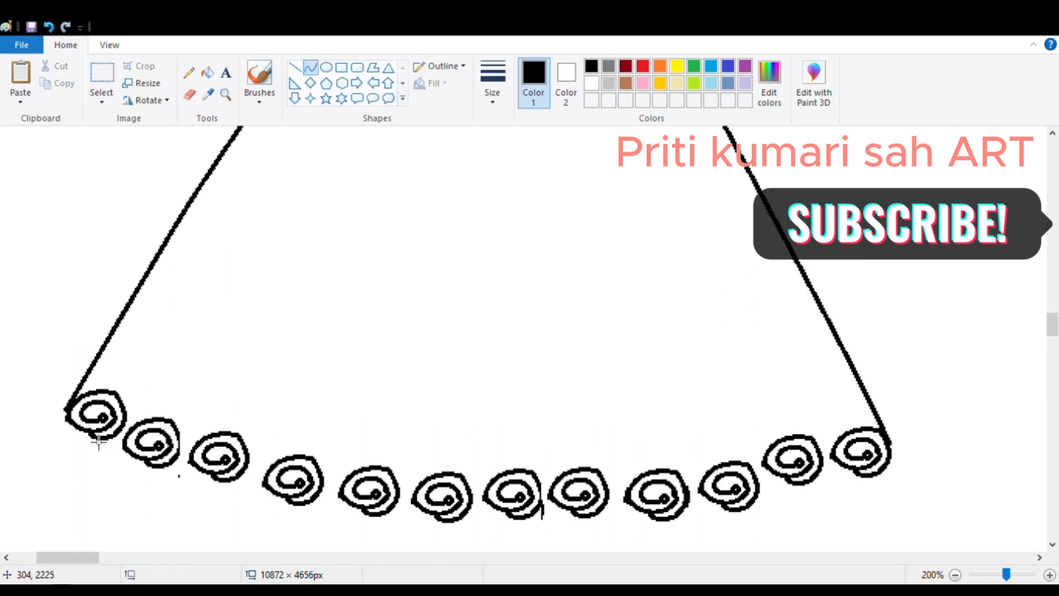
pyautogui.moveTo(104, 440); pyautogui.dragTo(128, 464)
pyautogui.click(188, 487)
pyautogui.moveTo(234, 485)
pyautogui.mouseDown()
pyautogui.moveTo(296, 511)
pyautogui.moveTo(524, 530)
pyautogui.mouseUp()
pyautogui.doubleClick(268, 507)
pyautogui.doubleClick(339, 518)
pyautogui.click(430, 531)
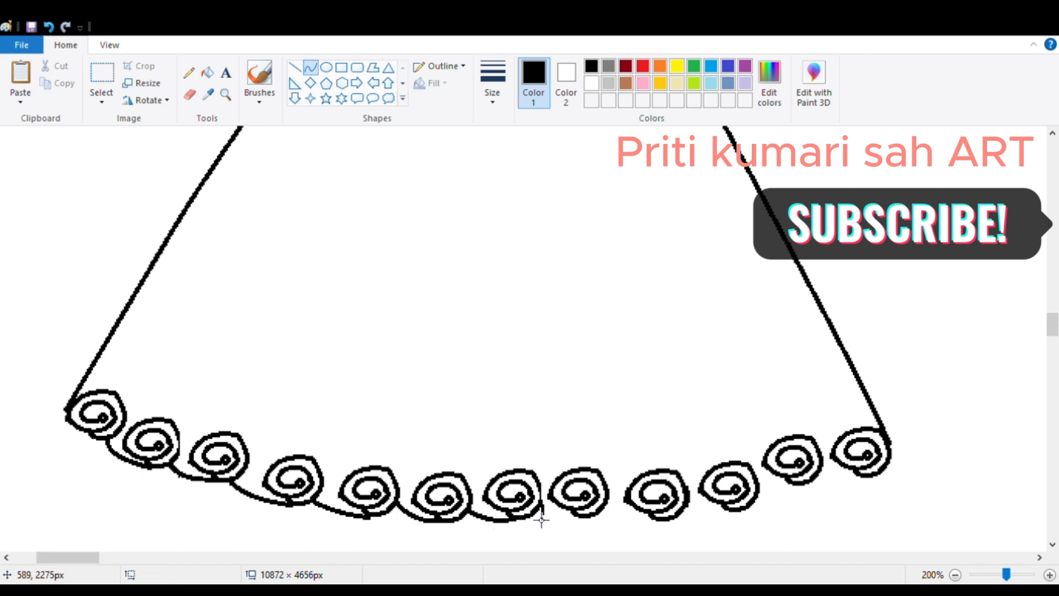
pyautogui.moveTo(607, 503); pyautogui.dragTo(622, 519)
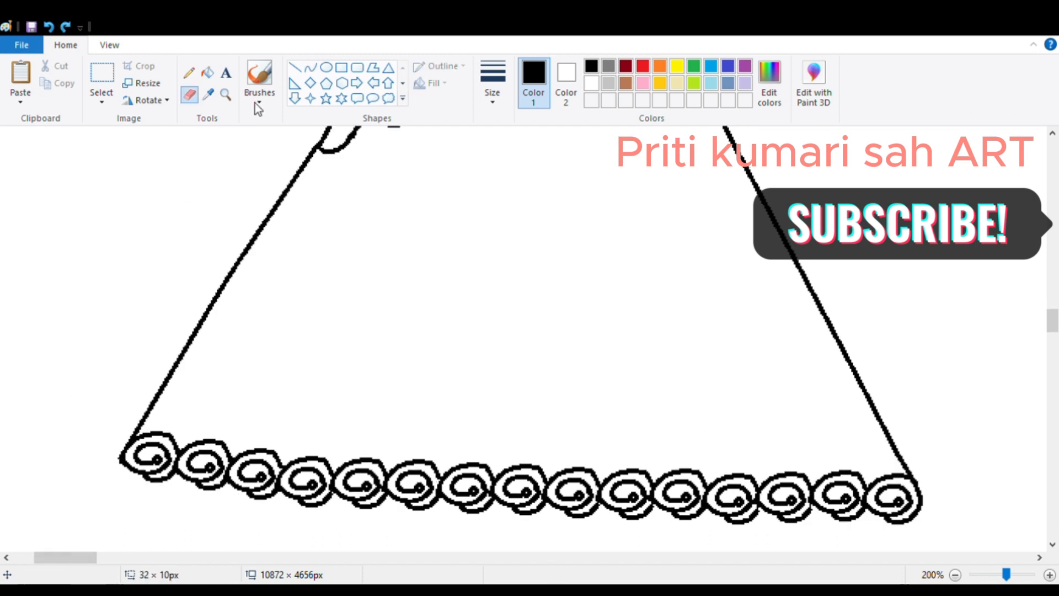
# Step: Draw connected curved scallops beneath the touching rosettes, from the hem's left end to the eighth rosette
pyautogui.moveTo(144, 481)
pyautogui.mouseDown()
pyautogui.moveTo(201, 508)
pyautogui.moveTo(132, 475)
pyautogui.moveTo(206, 501)
pyautogui.moveTo(357, 520)
pyautogui.moveTo(538, 522)
pyautogui.mouseUp()
pyautogui.click(257, 506)
pyautogui.click(295, 519)
pyautogui.click(328, 521)
pyautogui.click(346, 522)
pyautogui.click(376, 525)
pyautogui.click(449, 525)
pyautogui.click(489, 526)
pyautogui.click(511, 527)
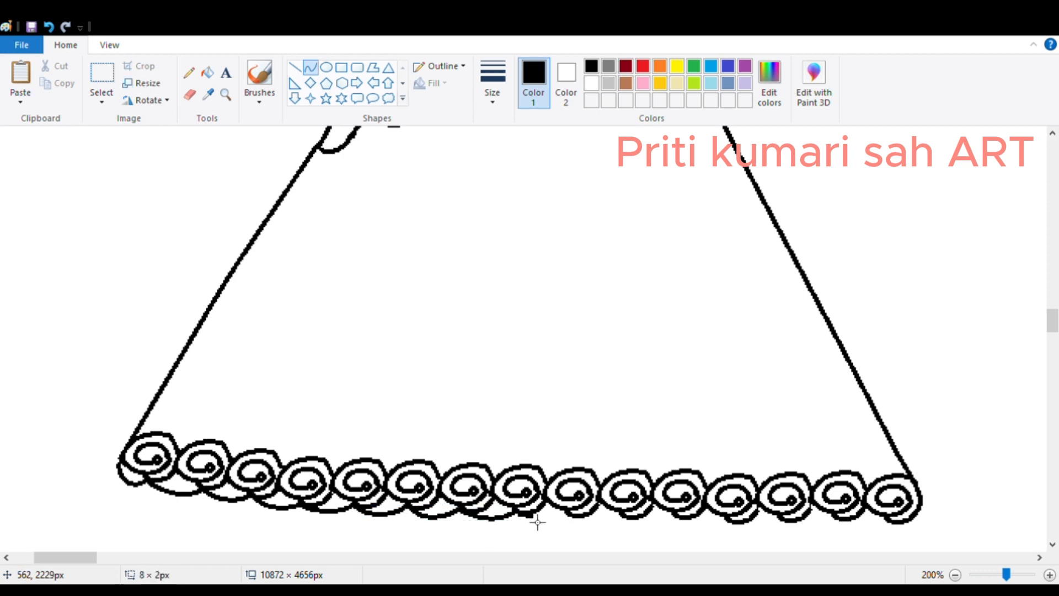
# Step: Continue the curved scallops beneath the remaining rosettes to the hem's right end
pyautogui.click(590, 532)
pyautogui.click(611, 532)
pyautogui.click(644, 535)
pyautogui.click(667, 535)
pyautogui.moveTo(627, 522); pyautogui.dragTo(888, 520)
pyautogui.click(687, 535)
pyautogui.click(718, 534)
pyautogui.click(805, 535)
pyautogui.click(831, 535)
pyautogui.click(858, 533)
pyautogui.click(887, 532)
pyautogui.click(913, 535)
pyautogui.click(934, 531)
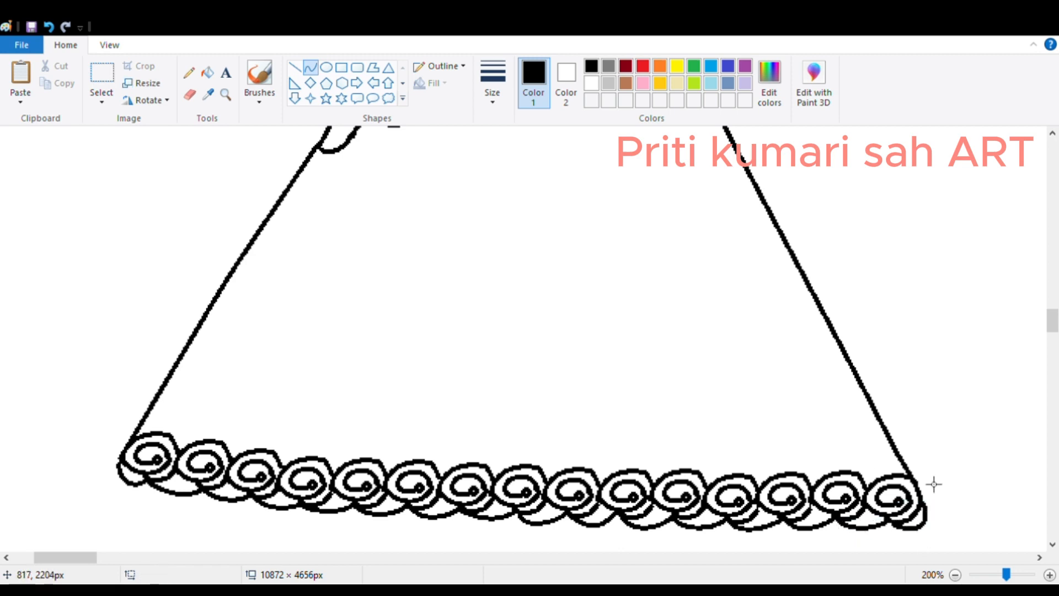
# Step: Draw a curved necklace at the base of the neck with an oval pendant about 9 × 16 px
pyautogui.scroll(-5, 842, 483)
pyautogui.scroll(15, 879, 487)
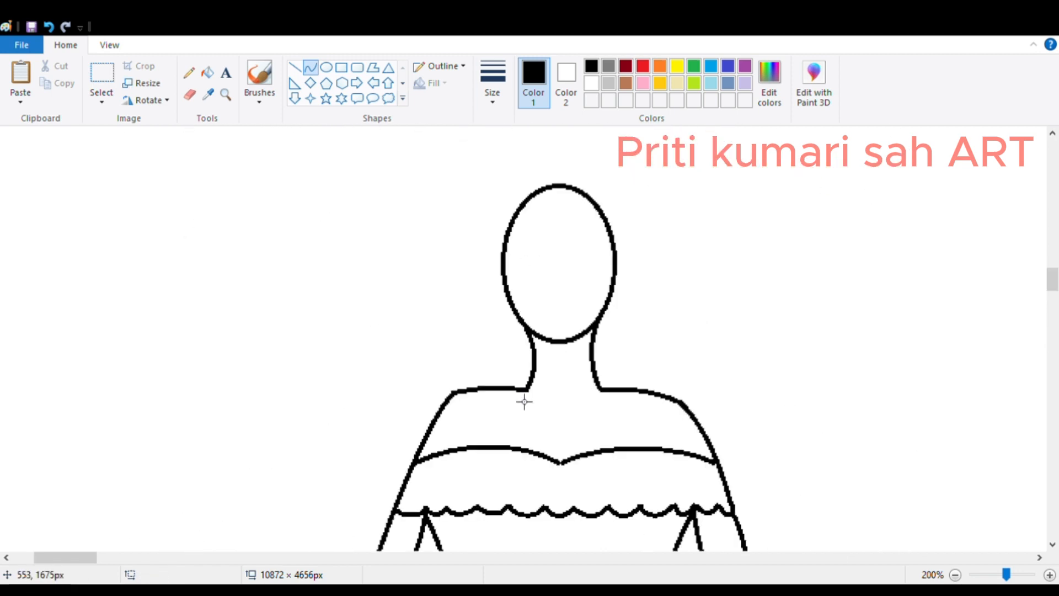
pyautogui.click(554, 418)
pyautogui.moveTo(532, 389)
pyautogui.mouseDown()
pyautogui.moveTo(602, 414)
pyautogui.moveTo(557, 412)
pyautogui.moveTo(580, 450)
pyautogui.mouseUp()
pyautogui.click(325, 67)
pyautogui.click(676, 425)
pyautogui.hotkey('ctrl', 'z')
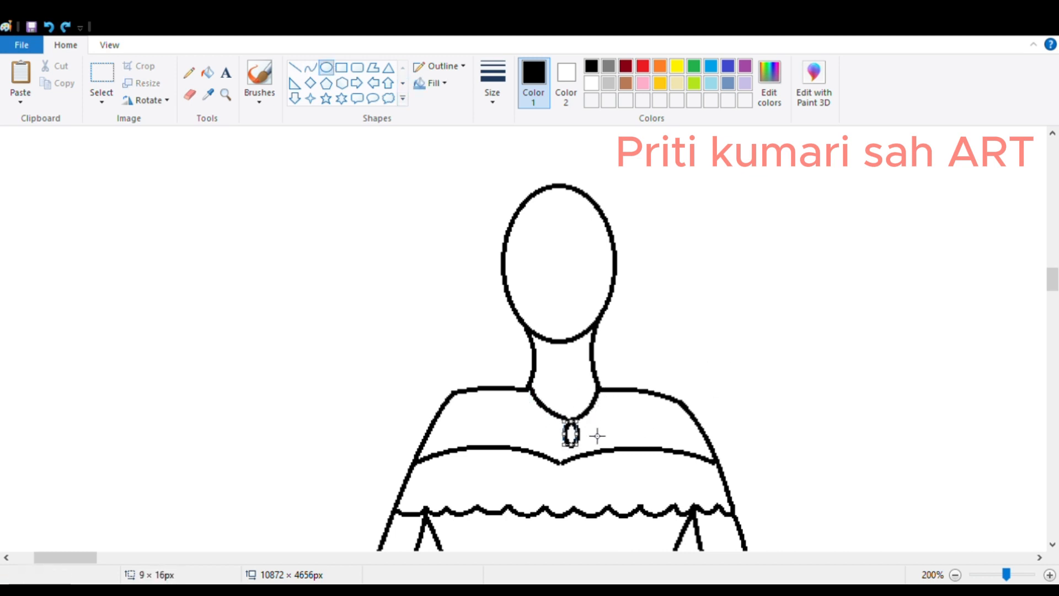
pyautogui.click(734, 356)
# Step: Draw the lips with upper and lower curves near the chin
pyautogui.click(310, 67)
pyautogui.hotkey('ctrl', 'z')
pyautogui.moveTo(545, 323); pyautogui.dragTo(574, 322)
pyautogui.moveTo(559, 324); pyautogui.dragTo(565, 331)
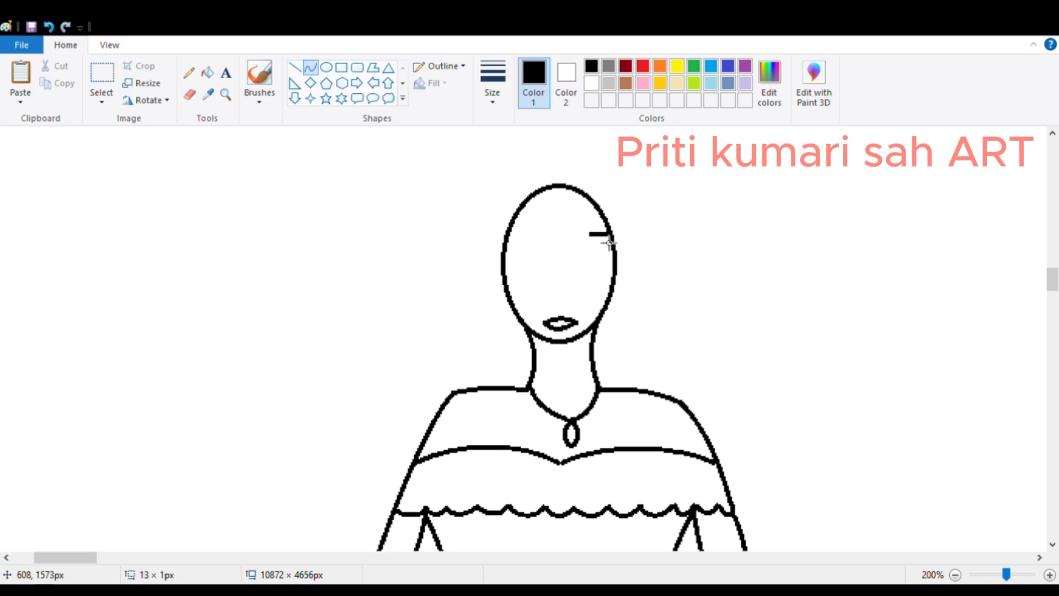
# Step: Draw two arched eyebrows on the upper face, the left one about 19 × 5 px
pyautogui.moveTo(531, 241); pyautogui.dragTo(529, 225)
pyautogui.moveTo(528, 233); pyautogui.dragTo(532, 235)
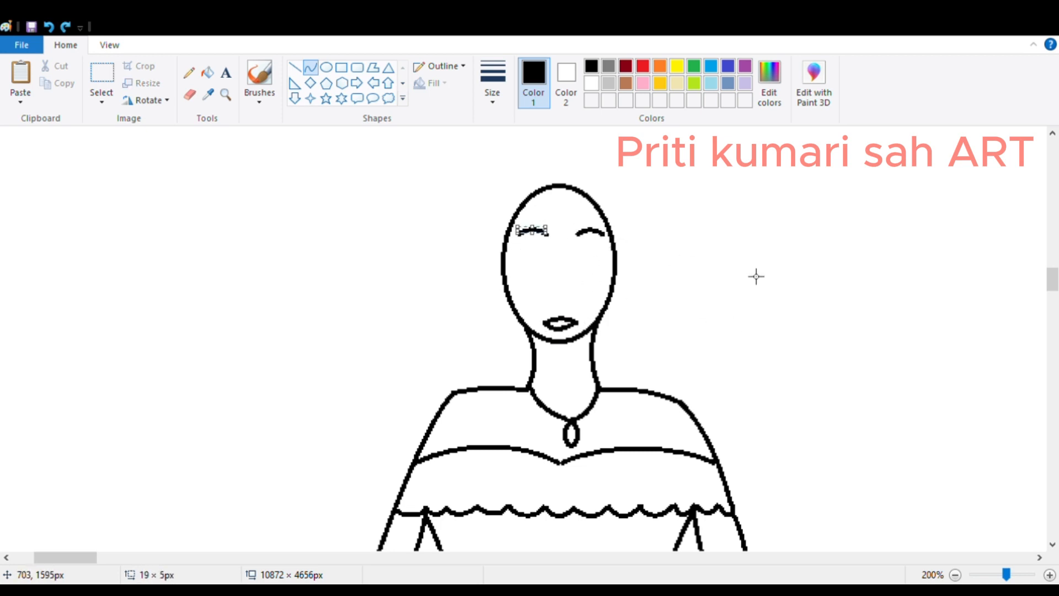
pyautogui.click(756, 276)
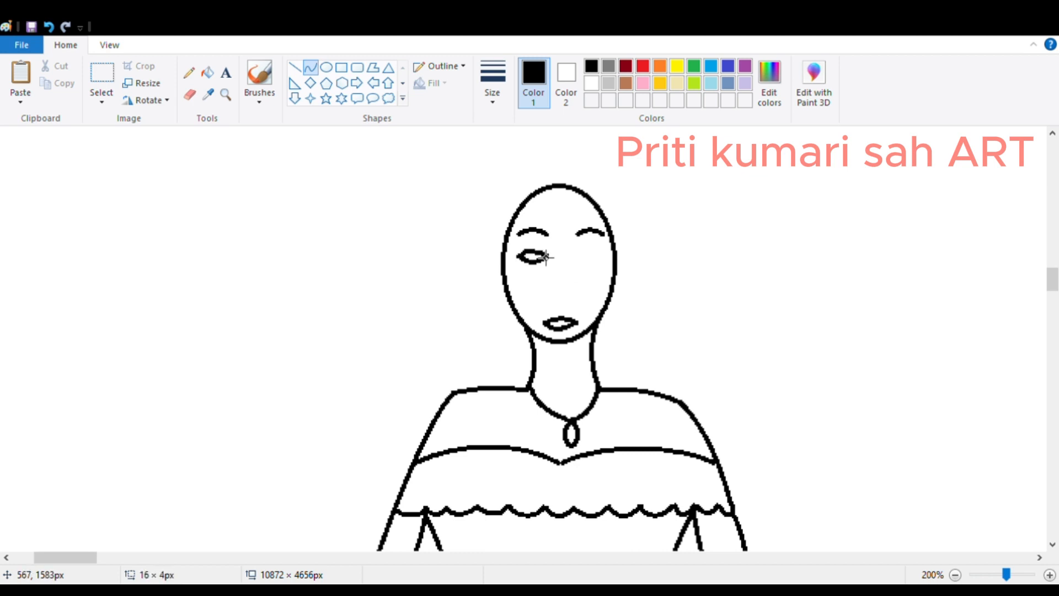
# Step: Complete an almond-shaped left eye outline and move it up beneath the left eyebrow
pyautogui.click(546, 258)
pyautogui.click(424, 182)
pyautogui.click(102, 75)
pyautogui.moveTo(558, 246)
pyautogui.mouseDown()
pyautogui.moveTo(536, 276)
pyautogui.moveTo(508, 277)
pyautogui.moveTo(544, 259)
pyautogui.mouseUp()
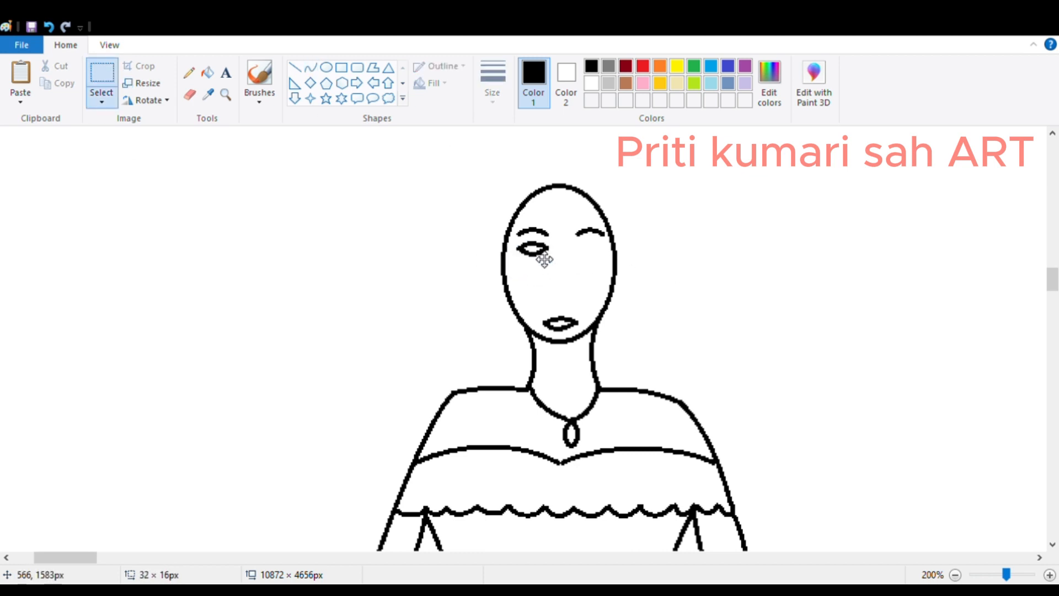
# Step: Copy the left eye and place the copy beneath the right eyebrow
pyautogui.hotkey('ctrl', 'c')
pyautogui.hotkey('ctrl', 'v')
pyautogui.moveTo(30, 150); pyautogui.dragTo(593, 259)
pyautogui.click(623, 324)
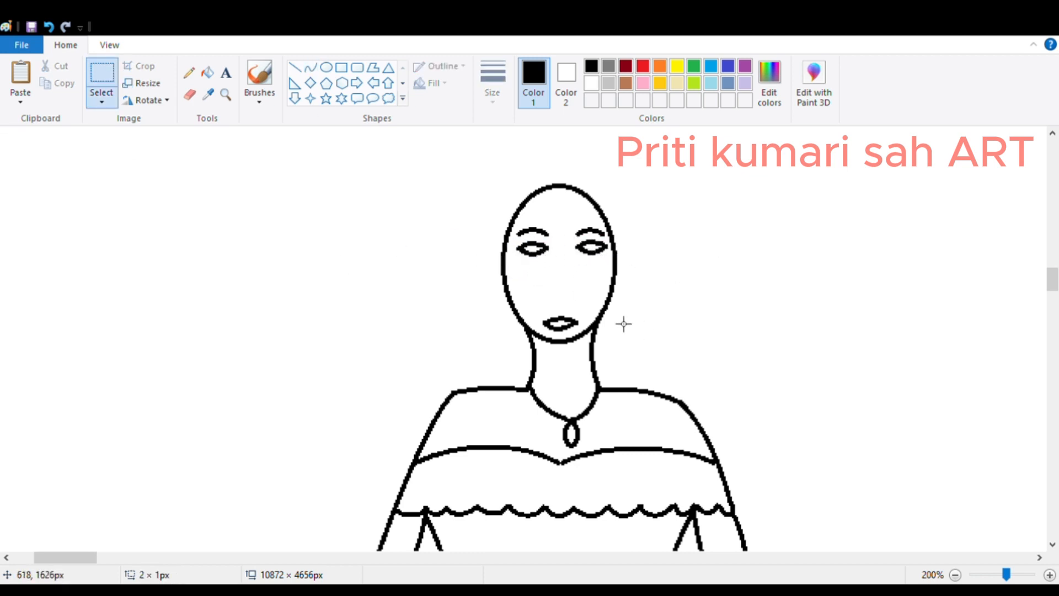
# Step: Move the lips slightly up from the chin
pyautogui.moveTo(583, 311)
pyautogui.mouseDown()
pyautogui.moveTo(574, 328)
pyautogui.moveTo(543, 333)
pyautogui.moveTo(538, 315)
pyautogui.moveTo(580, 333)
pyautogui.moveTo(586, 307)
pyautogui.mouseUp()
pyautogui.click(623, 332)
pyautogui.press('Delete')
# Step: Draw the nose with a curved bridge between the eyes and two rounded nostril curves at its base
pyautogui.click(310, 67)
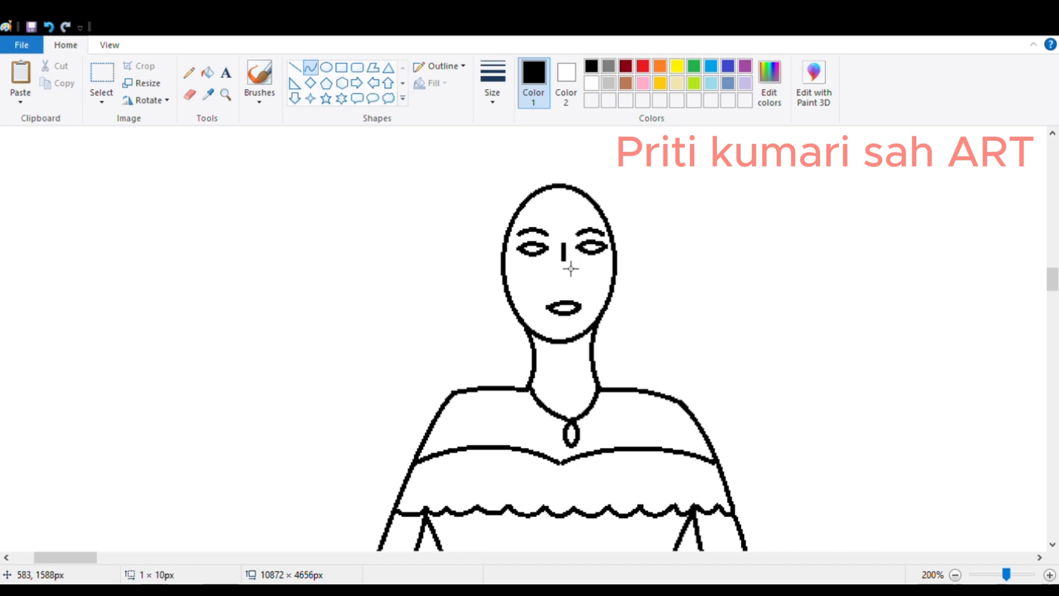
pyautogui.click(580, 291)
pyautogui.moveTo(549, 283)
pyautogui.mouseDown()
pyautogui.moveTo(565, 247)
pyautogui.moveTo(581, 282)
pyautogui.mouseUp()
pyautogui.hotkey('ctrl', 'z')
pyautogui.click(586, 267)
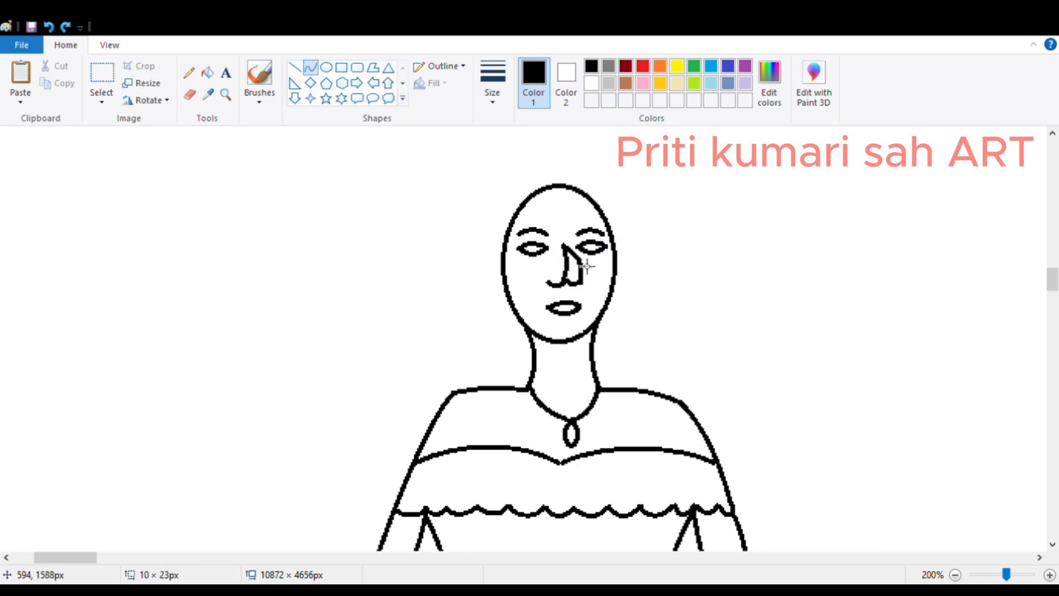
pyautogui.scroll(2, 707, 324)
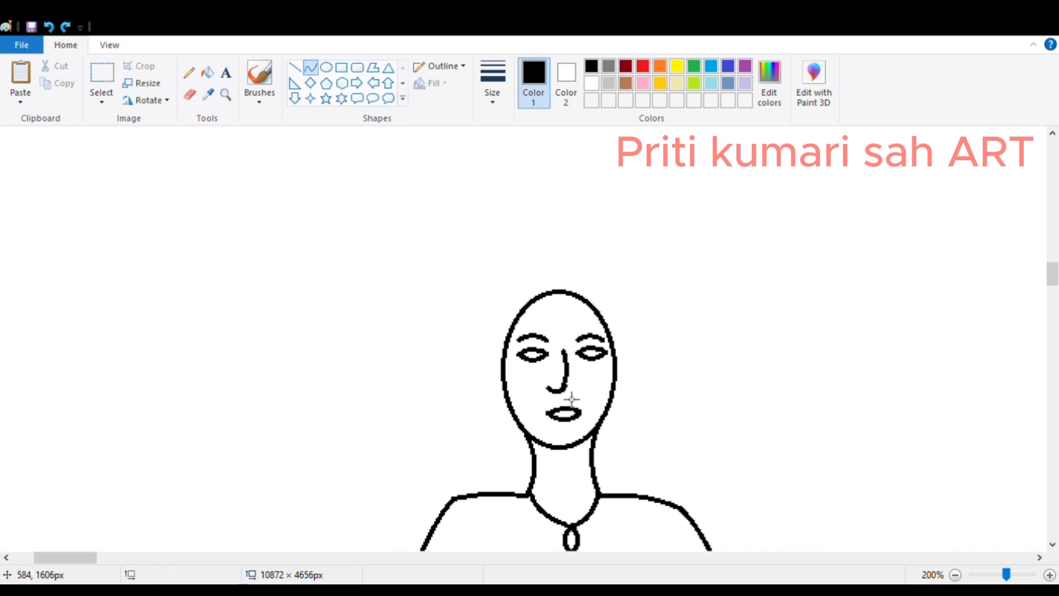
pyautogui.scroll(2, 586, 401)
pyautogui.click(326, 67)
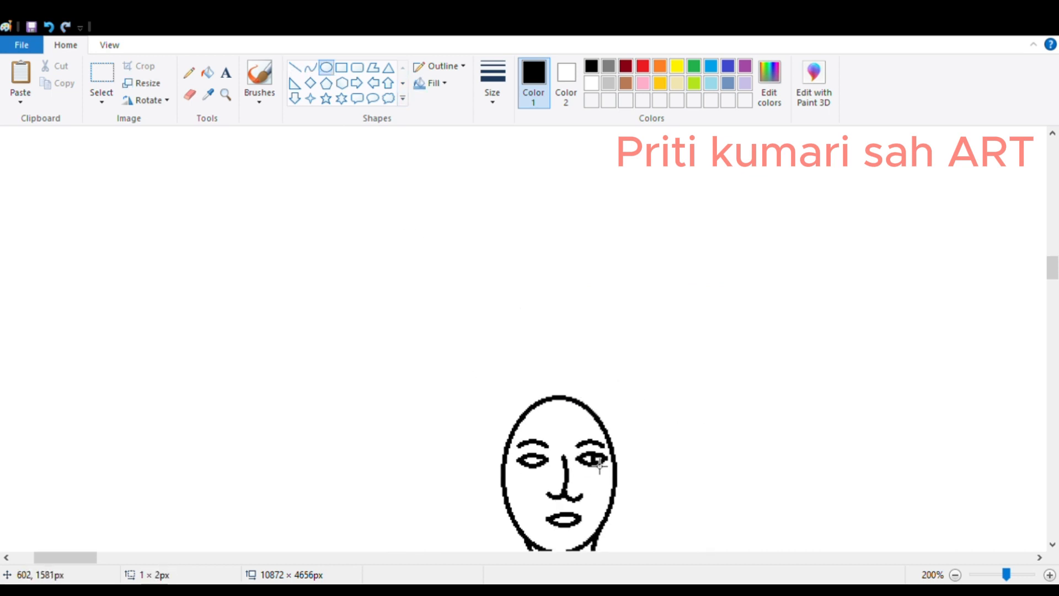
pyautogui.moveTo(638, 415)
pyautogui.mouseDown()
pyautogui.moveTo(635, 404)
pyautogui.moveTo(674, 469)
pyautogui.moveTo(711, 482)
pyautogui.moveTo(708, 474)
pyautogui.mouseUp()
pyautogui.click(102, 74)
pyautogui.moveTo(708, 451); pyautogui.dragTo(725, 465)
pyautogui.hotkey('ctrl', 'z')
pyautogui.hotkey('ctrl', 'z')
pyautogui.hotkey('ctrl', 'z')
pyautogui.hotkey('ctrl', 'z')
pyautogui.hotkey('ctrl', 'z')
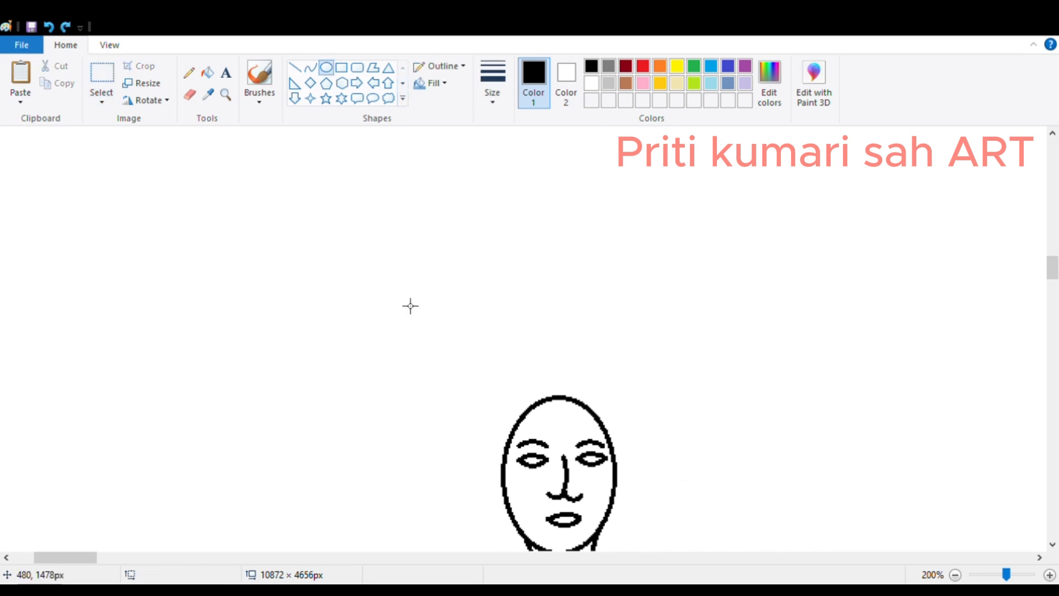
# Step: Try to make a pupil by filling a tiny oval beside the head with black
pyautogui.click(102, 74)
pyautogui.moveTo(373, 258); pyautogui.dragTo(438, 322)
pyautogui.moveTo(427, 308); pyautogui.dragTo(557, 480)
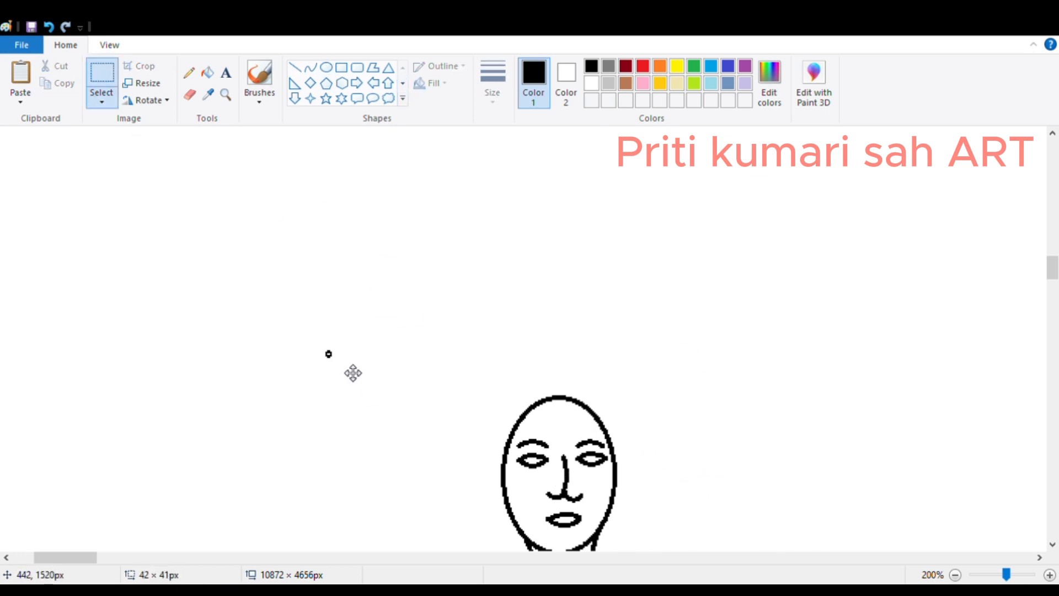
pyautogui.click(226, 95)
pyautogui.tripleClick(381, 381)
pyautogui.click(208, 73)
pyautogui.click(349, 164)
# Step: Try to draw a tiny oval pupil inside the left eye and undo the pupil attempts
pyautogui.click(327, 68)
pyautogui.click(102, 75)
pyautogui.moveTo(318, 146)
pyautogui.mouseDown()
pyautogui.moveTo(412, 208)
pyautogui.moveTo(854, 432)
pyautogui.moveTo(304, 220)
pyautogui.mouseUp()
pyautogui.click(326, 67)
pyautogui.moveTo(415, 241)
pyautogui.mouseDown()
pyautogui.moveTo(435, 338)
pyautogui.moveTo(427, 251)
pyautogui.mouseUp()
pyautogui.hotkey('ctrl', 'z')
pyautogui.moveTo(476, 222); pyautogui.dragTo(465, 207)
pyautogui.hotkey('ctrl', 'z')
pyautogui.hotkey('ctrl', 'z')
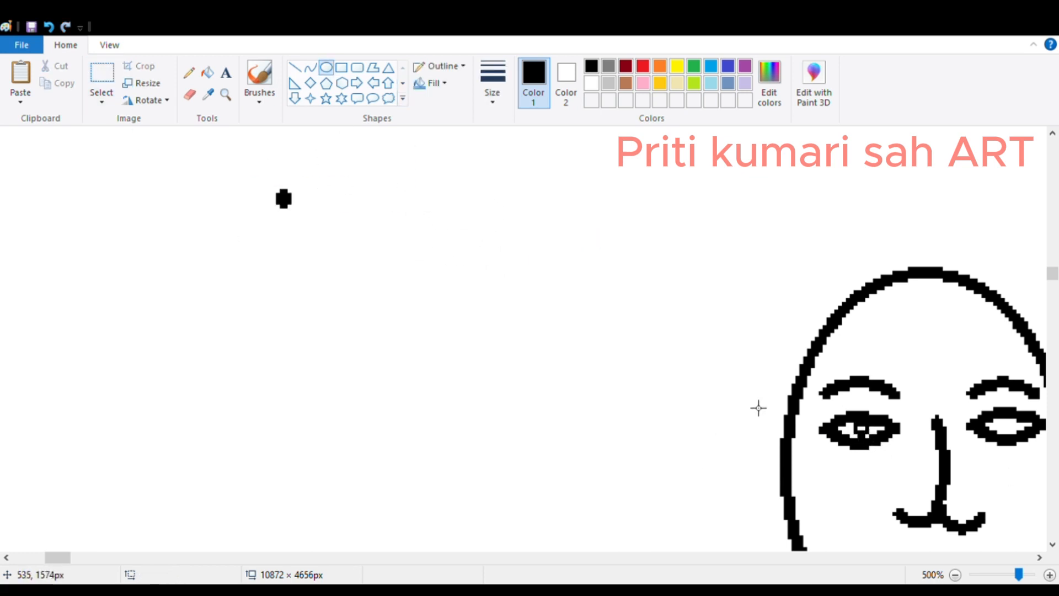
pyautogui.hotkey('ctrl', 'z')
pyautogui.scroll(-4, 411, 219)
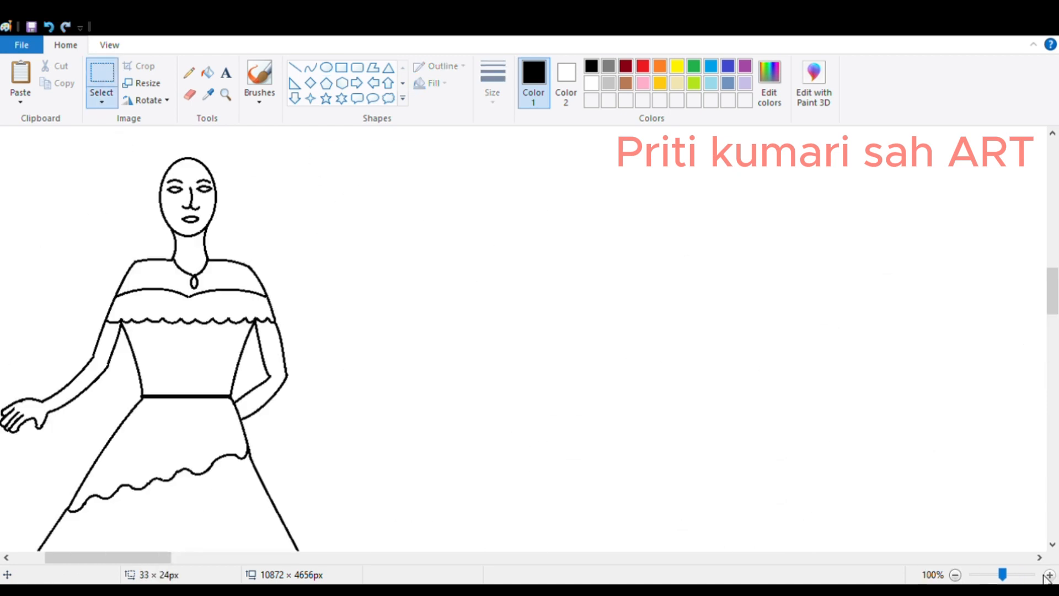
# Step: Fill the tiny oval beside the head with black to make a pupil
pyautogui.click(227, 99)
pyautogui.click(540, 254)
pyautogui.click(540, 254)
pyautogui.click(539, 254)
pyautogui.click(208, 73)
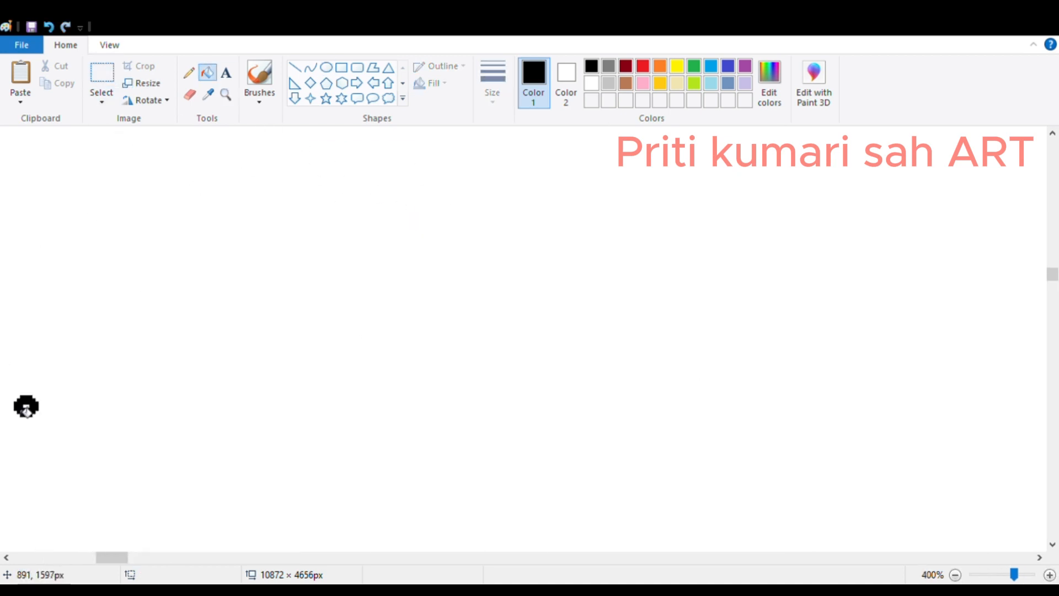
# Step: Select the black oval and move it into the eye on the right side of the face as its pupil
pyautogui.click(102, 76)
pyautogui.moveTo(3, 337); pyautogui.dragTo(60, 453)
pyautogui.moveTo(28, 385); pyautogui.dragTo(534, 392)
pyautogui.click(955, 574)
pyautogui.click(955, 575)
pyautogui.click(955, 574)
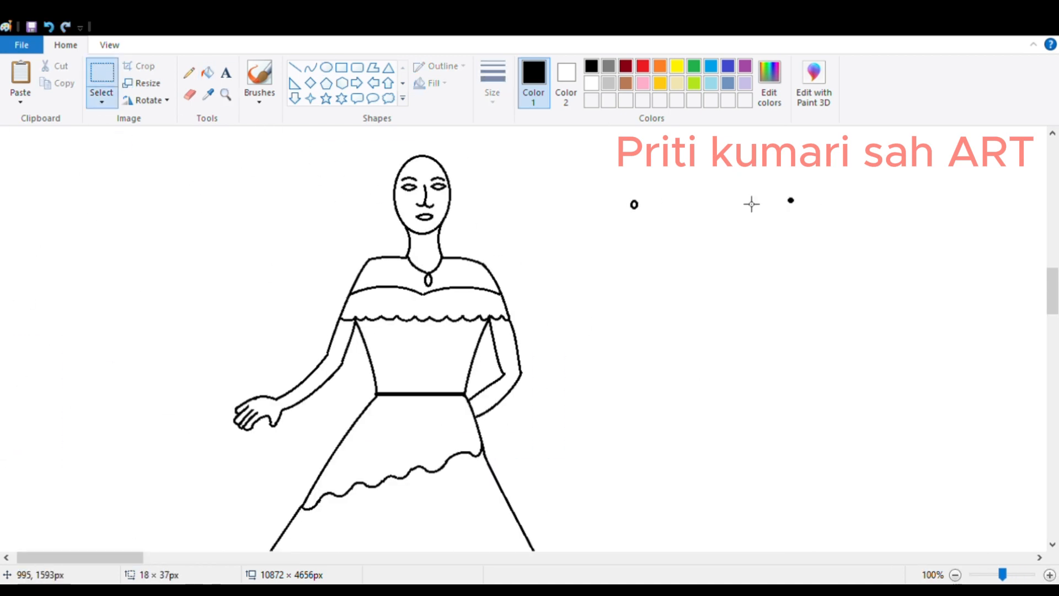
pyautogui.moveTo(786, 221); pyautogui.dragTo(435, 207)
pyautogui.hotkey('ctrl', 'v')
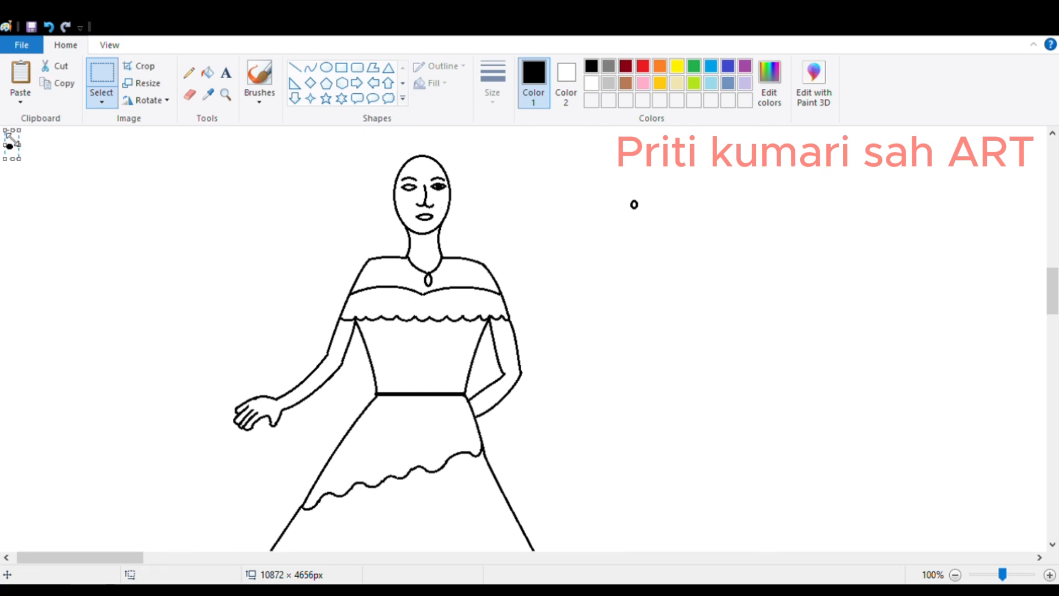
pyautogui.press('Right')
pyautogui.press('Right')
pyautogui.press('Right')
pyautogui.press('Right')
pyautogui.press('Right')
pyautogui.hotkey('ctrl', 'z')
# Step: Paste a copy of the black pupil and place it inside the eye on the left side of the face
pyautogui.hotkey('ctrl', 'v')
pyautogui.press('Right')
pyautogui.press('Right')
pyautogui.press('Right')
pyautogui.press('Right')
pyautogui.press('Right')
pyautogui.press('Down')
pyautogui.press('Down')
pyautogui.press('Down')
pyautogui.press('Down')
pyautogui.press('Down')
pyautogui.press('Right')
pyautogui.press('Right')
pyautogui.press('Right')
pyautogui.press('Right')
pyautogui.press('Right')
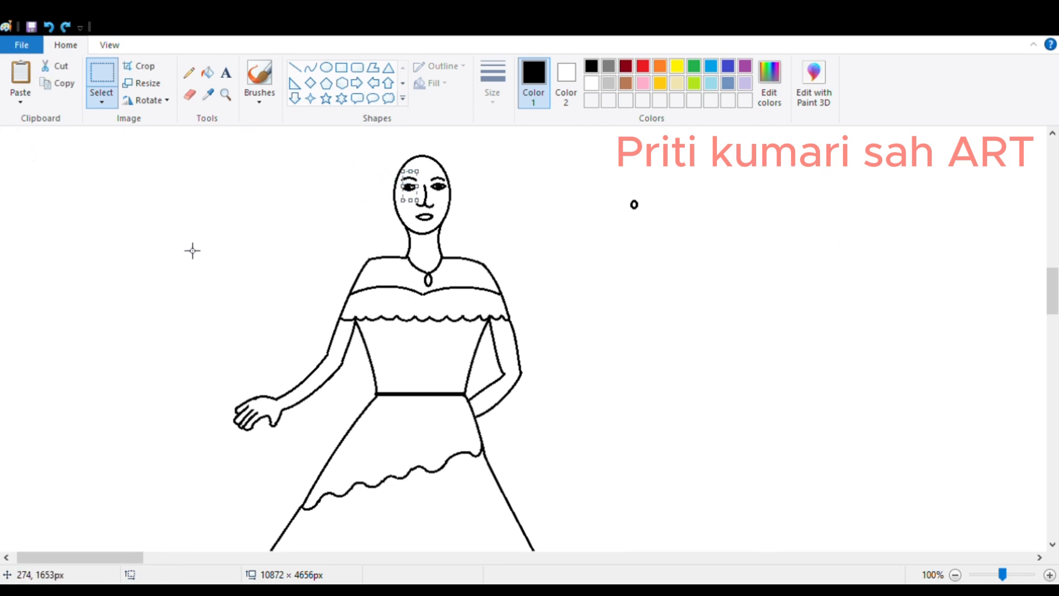
pyautogui.click(193, 251)
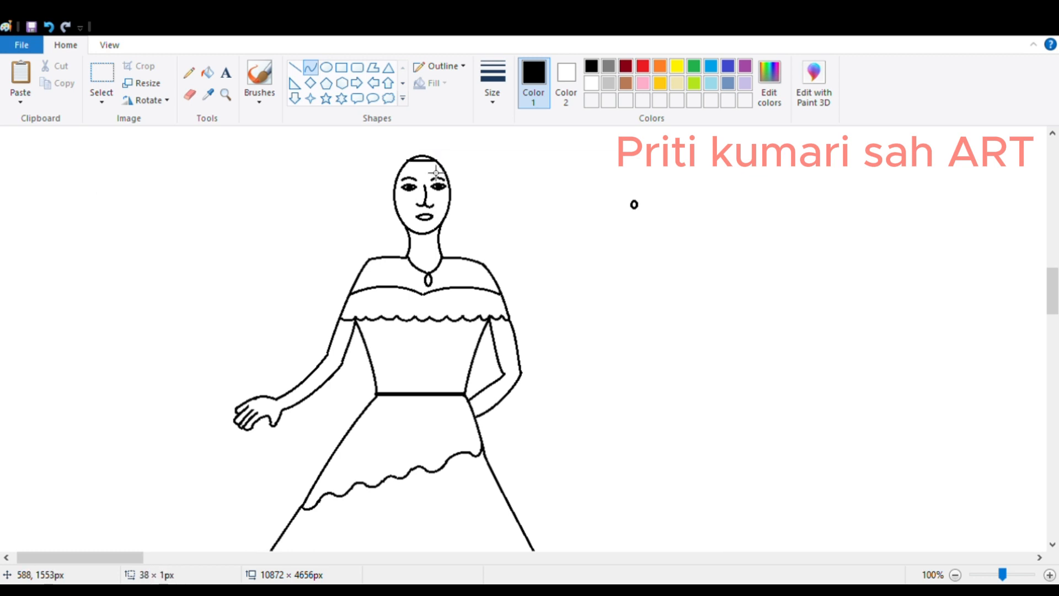
# Step: Draw curved hair outlines arching over the crown and falling along the right side of the face to the shoulder
pyautogui.doubleClick(422, 140)
pyautogui.click(503, 181)
pyautogui.click(455, 162)
pyautogui.click(463, 175)
pyautogui.moveTo(459, 201); pyautogui.dragTo(459, 264)
pyautogui.click(510, 194)
pyautogui.click(464, 183)
pyautogui.click(465, 246)
pyautogui.click(508, 214)
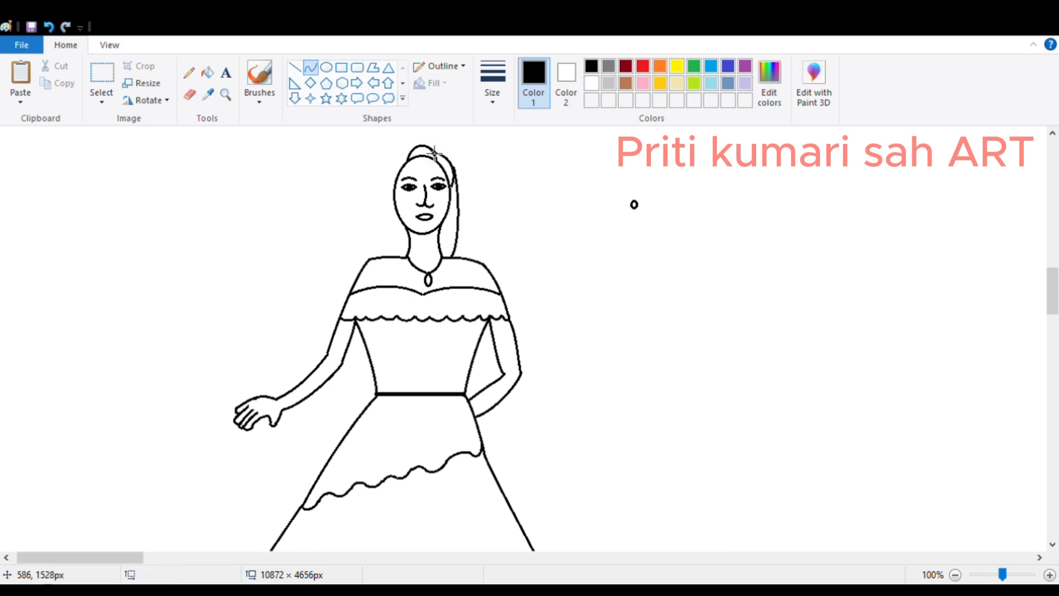
# Step: Draw long curved hair strands from the crown down the left side of the face to the shoulder
pyautogui.moveTo(423, 154); pyautogui.dragTo(373, 268)
pyautogui.click(397, 166)
pyautogui.click(372, 231)
pyautogui.click(303, 197)
pyautogui.moveTo(403, 206)
pyautogui.mouseDown()
pyautogui.moveTo(384, 284)
pyautogui.moveTo(404, 262)
pyautogui.moveTo(403, 215)
pyautogui.mouseUp()
pyautogui.click(396, 267)
pyautogui.click(396, 267)
pyautogui.click(411, 246)
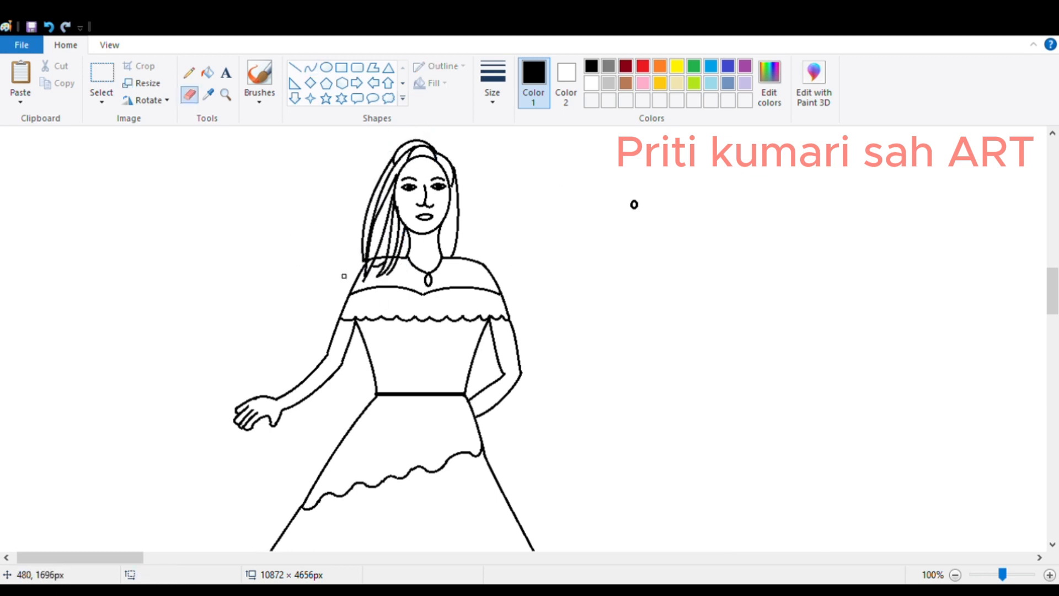
# Step: Fill the hair sections around the face with black
pyautogui.click(226, 95)
pyautogui.doubleClick(374, 238)
pyautogui.click(208, 72)
pyautogui.click(842, 216)
pyautogui.click(887, 225)
pyautogui.scroll(-3, 799, 309)
pyautogui.click(732, 309)
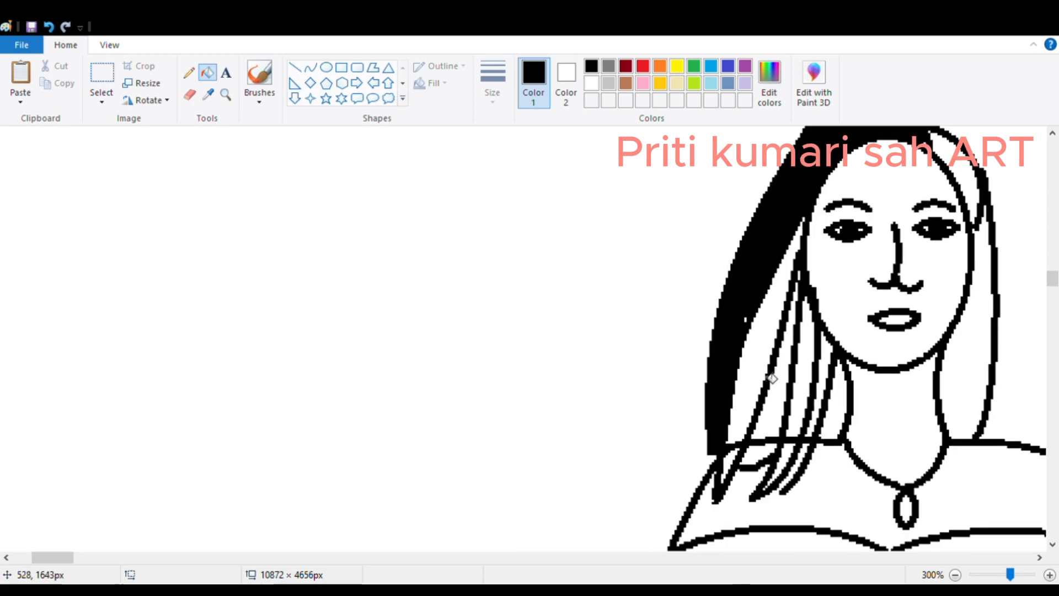
pyautogui.click(768, 380)
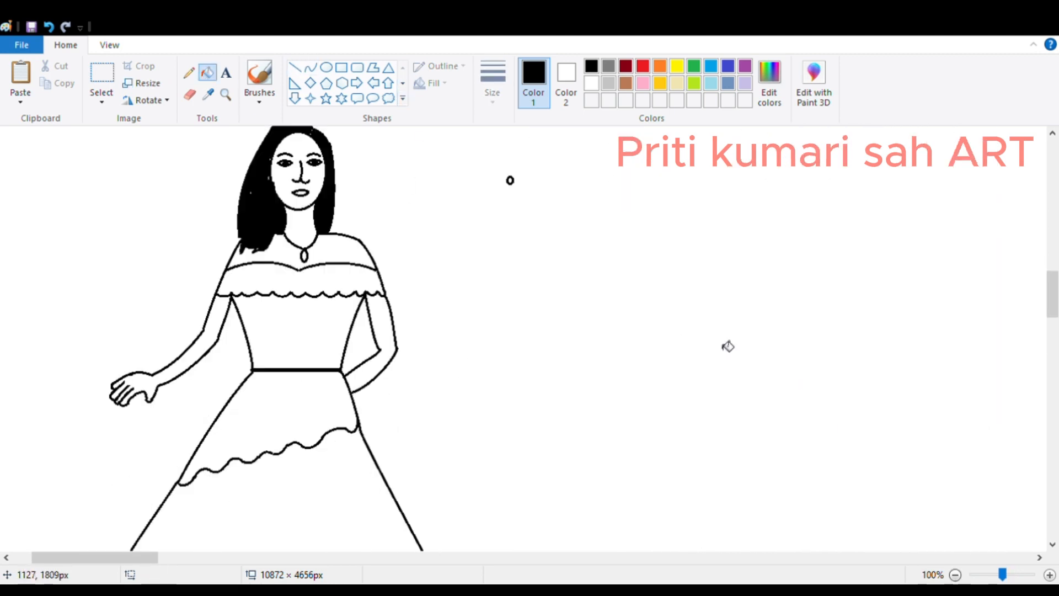
# Step: Remove the leftover small oval beside the head and fill the remaining hair gaps and the pendant with black
pyautogui.click(101, 77)
pyautogui.moveTo(515, 341); pyautogui.dragTo(3, 128)
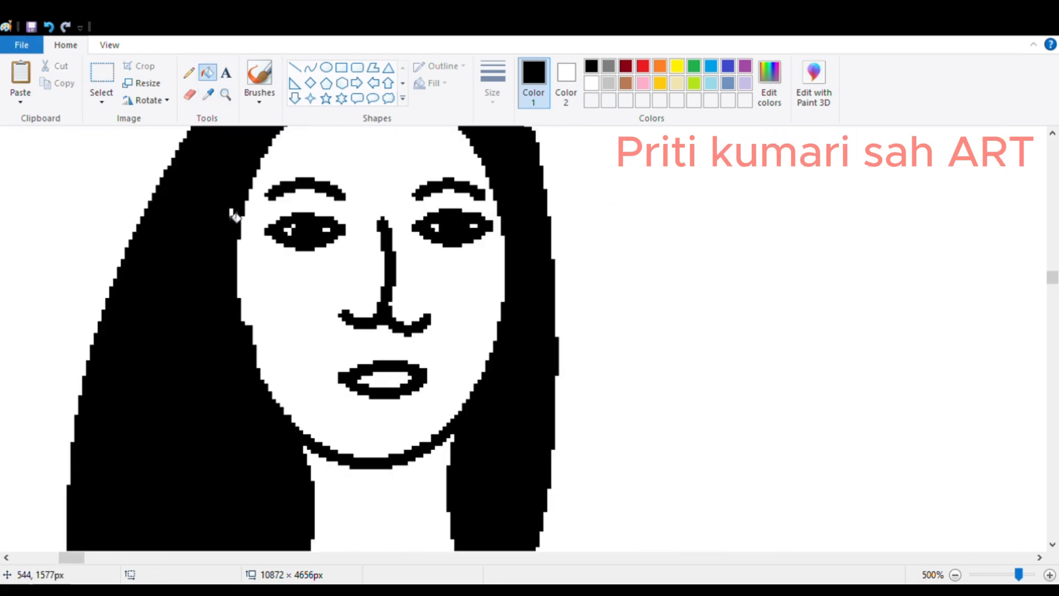
pyautogui.click(226, 95)
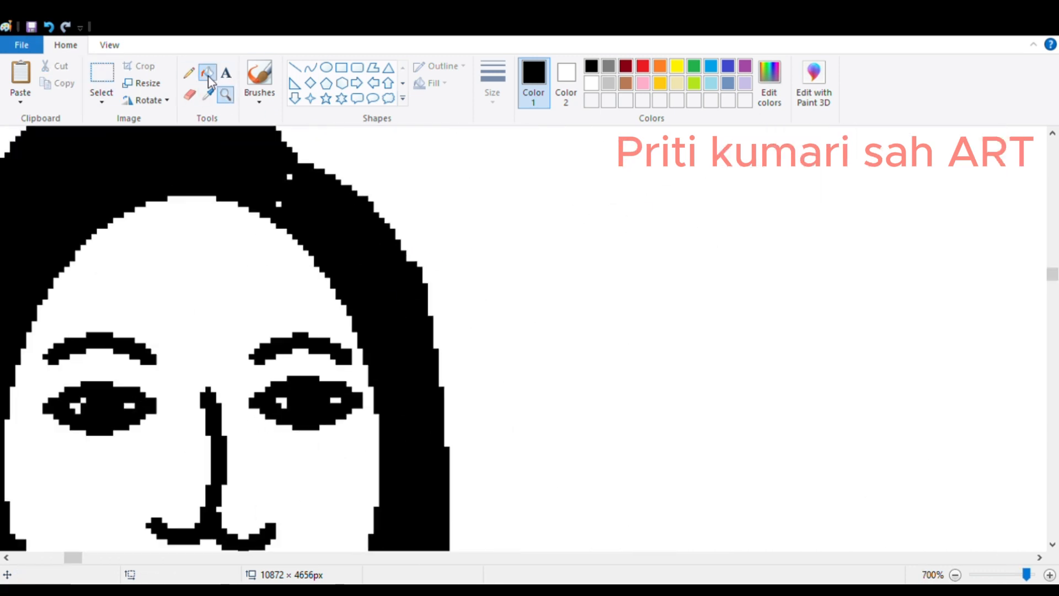
pyautogui.click(209, 82)
pyautogui.scroll(-6, 340, 319)
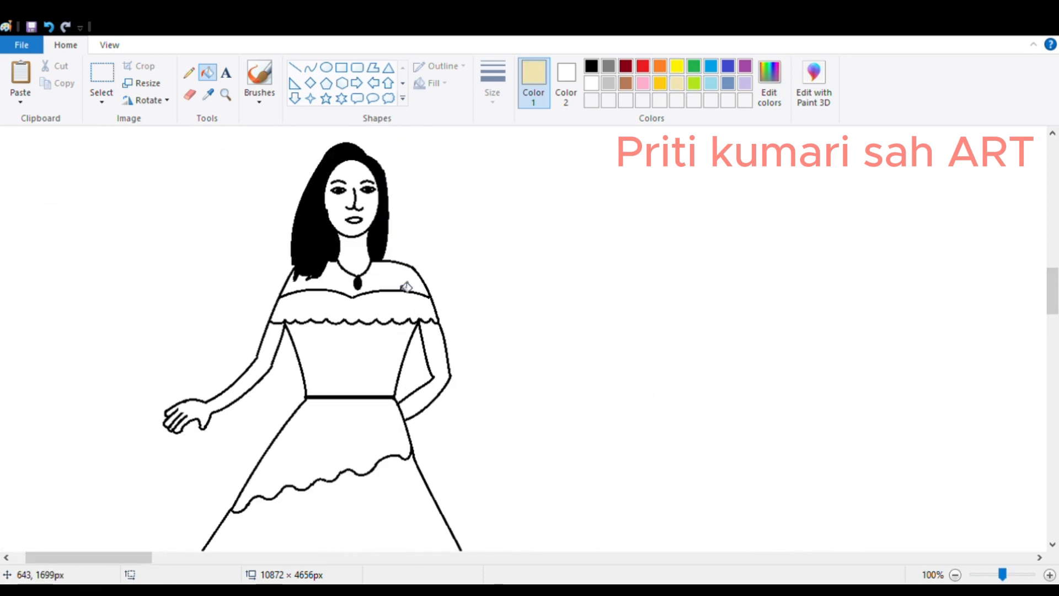
# Step: Fill the skin of the face, neck, shoulders, arms and hand with light yellow
pyautogui.click(406, 287)
pyautogui.click(438, 344)
pyautogui.click(258, 365)
pyautogui.hotkey('ctrl', 'z')
pyautogui.click(264, 361)
pyautogui.click(591, 83)
pyautogui.click(397, 279)
pyautogui.click(677, 83)
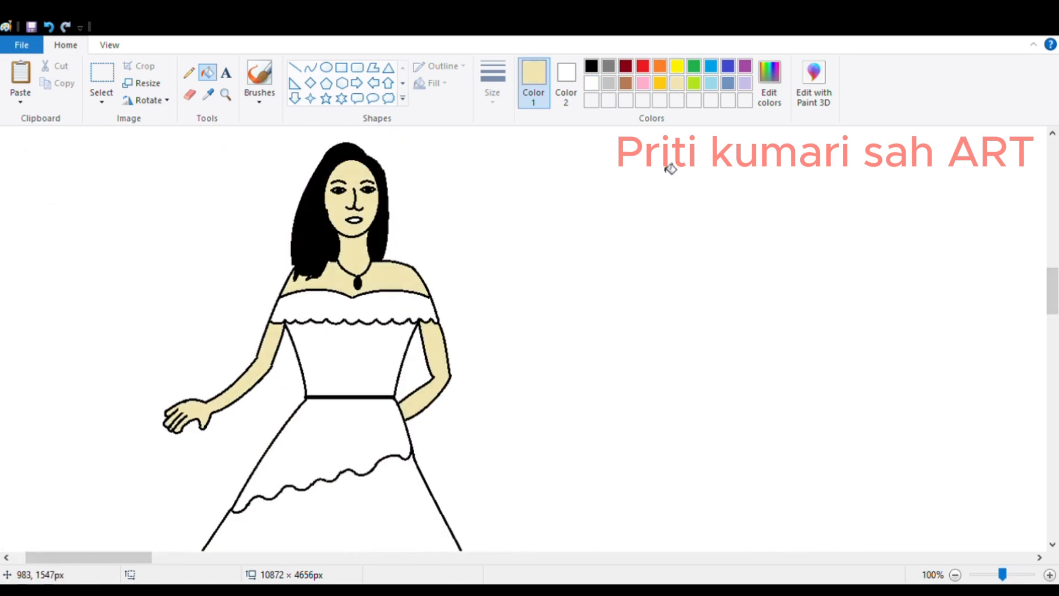
# Step: Fill the gown's off-shoulder ruffle, bodice and upper skirt with dark red
pyautogui.click(225, 95)
pyautogui.click(382, 202)
pyautogui.click(208, 72)
pyautogui.scroll(-3, 504, 386)
pyautogui.click(626, 66)
pyautogui.click(569, 226)
pyautogui.click(519, 336)
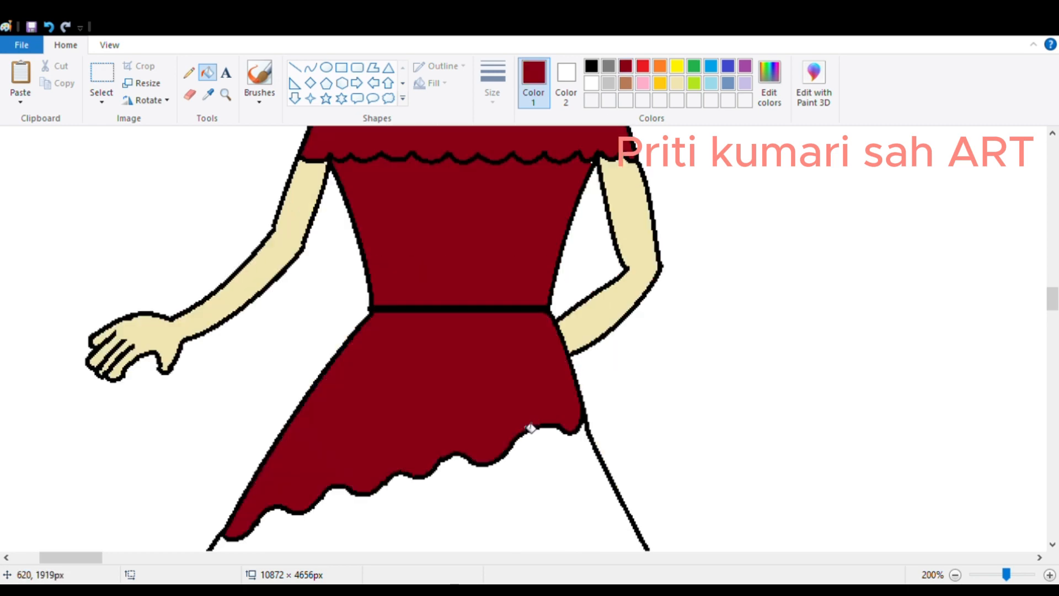
# Step: Try light turquoise as the fill colour of the gown's ruffle, bodice and skirt
pyautogui.click(711, 83)
pyautogui.click(515, 326)
pyautogui.click(510, 419)
pyautogui.scroll(-8, 570, 408)
pyautogui.scroll(8, 382, 247)
# Step: Recolour the ruffle, bodice and both skirt layers of the gown in dark red
pyautogui.click(955, 574)
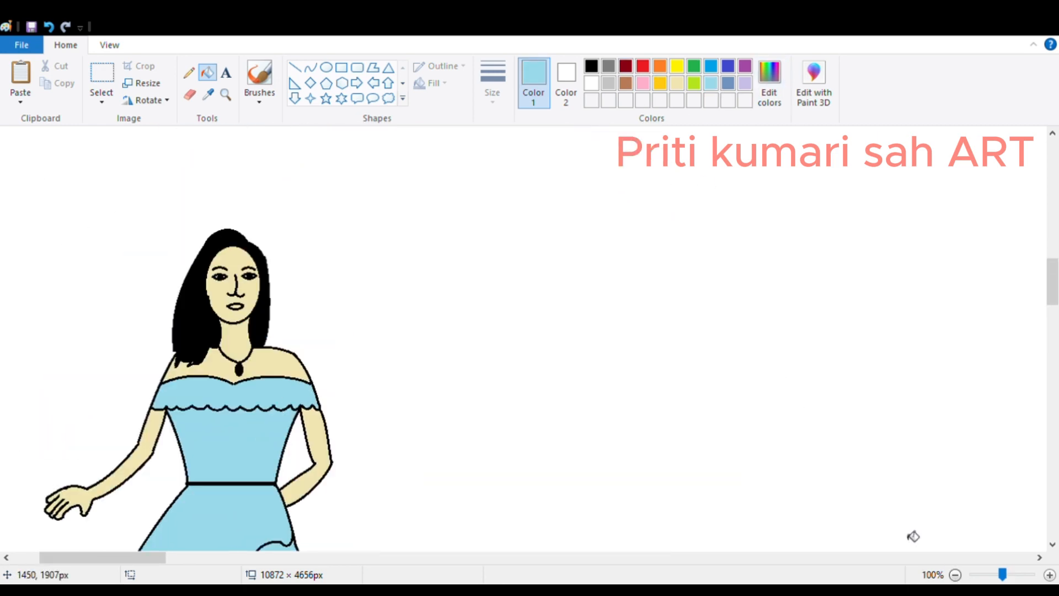
pyautogui.scroll(-1, 915, 537)
pyautogui.click(625, 66)
pyautogui.click(247, 297)
pyautogui.click(231, 337)
pyautogui.click(221, 469)
pyautogui.scroll(3, 489, 392)
# Step: Fill the first four hem rosettes from the left and the scallops beneath them with light turquoise
pyautogui.scroll(-6, 331, 331)
pyautogui.click(226, 95)
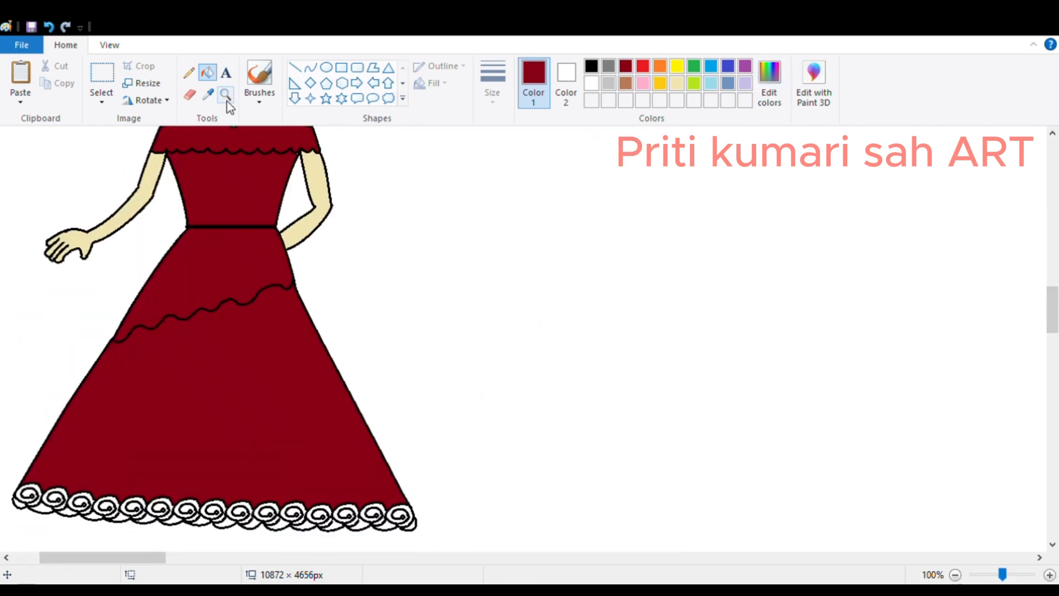
pyautogui.click(161, 480)
pyautogui.click(711, 83)
pyautogui.click(207, 72)
pyautogui.click(66, 185)
pyautogui.click(166, 198)
pyautogui.click(232, 210)
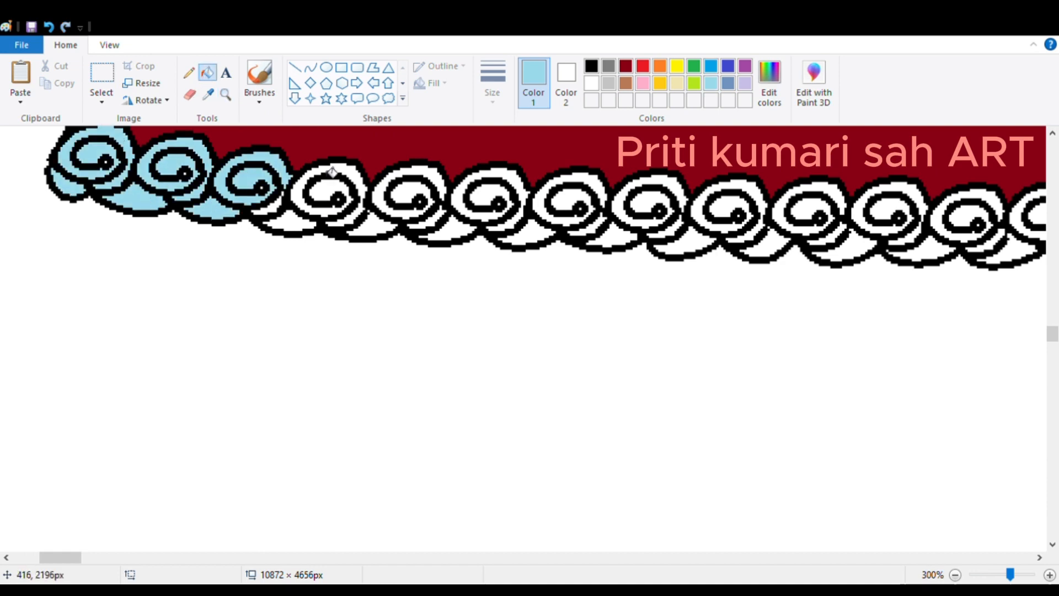
pyautogui.click(309, 217)
pyautogui.click(374, 232)
# Step: Fill the fifth to twelfth rosettes along the hem with light turquoise
pyautogui.click(408, 188)
pyautogui.click(488, 188)
pyautogui.click(568, 192)
pyautogui.click(648, 194)
pyautogui.click(728, 197)
pyautogui.click(807, 202)
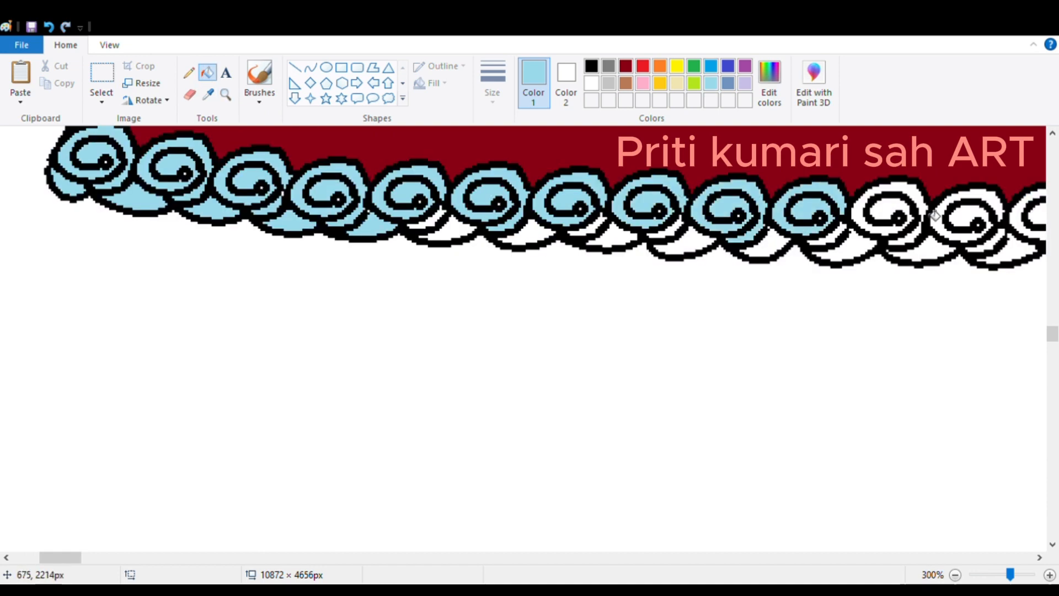
pyautogui.click(886, 204)
pyautogui.click(936, 215)
# Step: Fill the remaining white scallops beneath the hem rosettes with light turquoise
pyautogui.click(429, 224)
pyautogui.click(591, 227)
pyautogui.click(682, 233)
pyautogui.hotkey('ctrl', 'z')
pyautogui.click(670, 233)
pyautogui.click(829, 239)
pyautogui.click(906, 238)
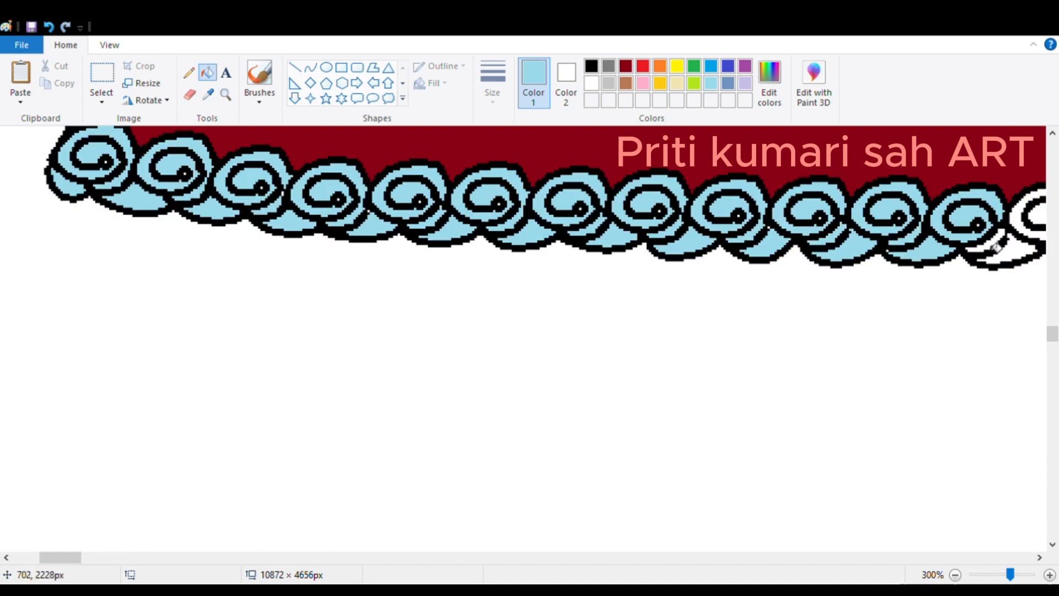
pyautogui.click(991, 243)
# Step: Look over the whole coloured figure from the hair down to the rosette hem
pyautogui.click(955, 575)
pyautogui.click(955, 575)
pyautogui.scroll(4, 662, 441)
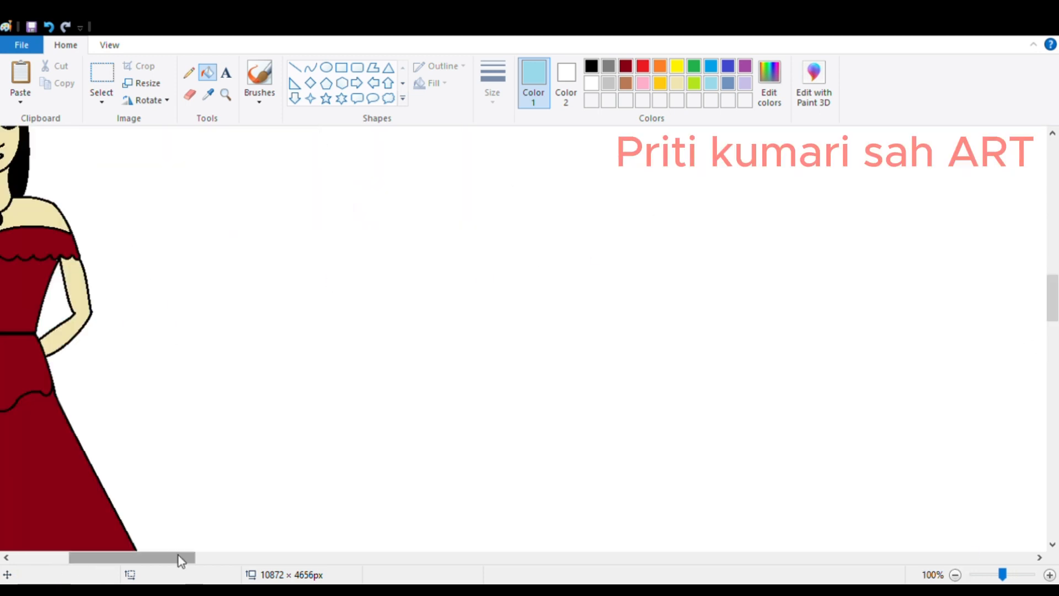
pyautogui.moveTo(180, 559); pyautogui.dragTo(133, 559)
pyautogui.click(955, 575)
pyautogui.scroll(1, 896, 540)
pyautogui.scroll(-1, 572, 282)
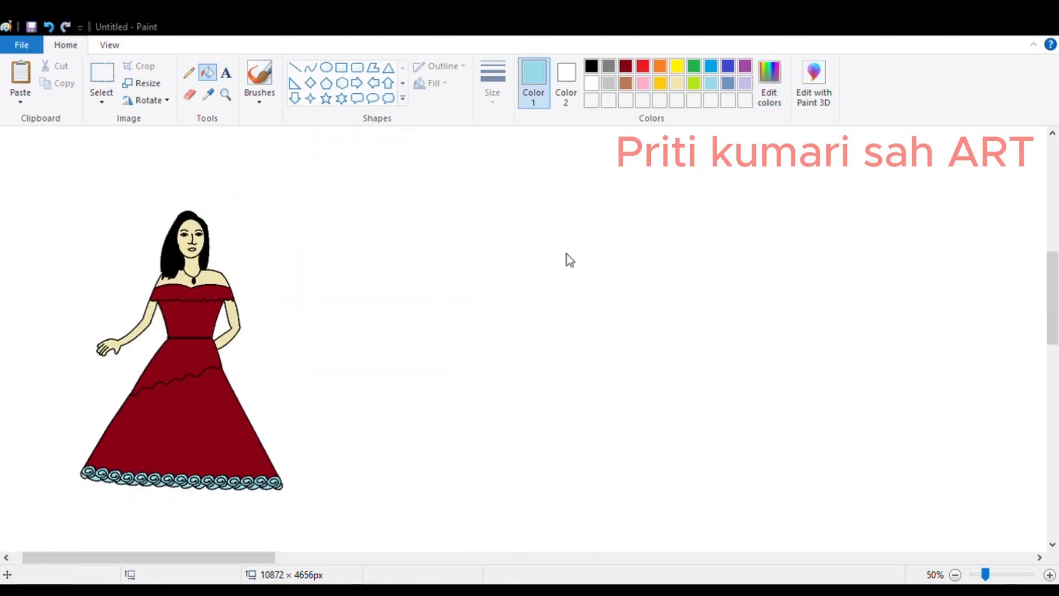
pyautogui.click(1050, 574)
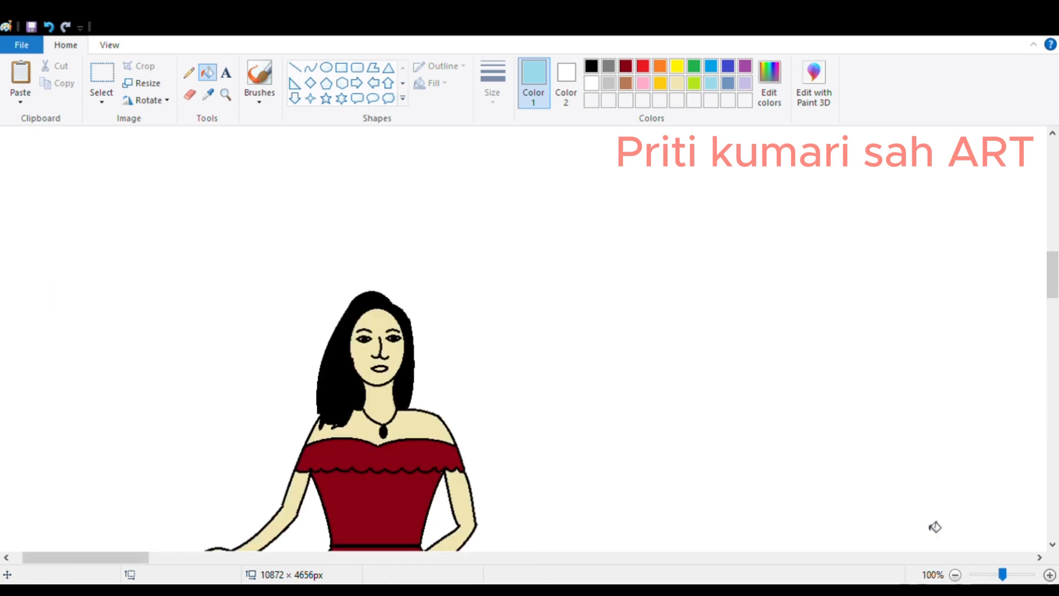
# Step: Collapse the ribbon to show more of the drawing
pyautogui.scroll(-5, 900, 494)
pyautogui.moveTo(1053, 331); pyautogui.dragTo(1052, 324)
pyautogui.click(1033, 45)
pyautogui.scroll(2, 903, 138)
pyautogui.scroll(-1, 903, 138)
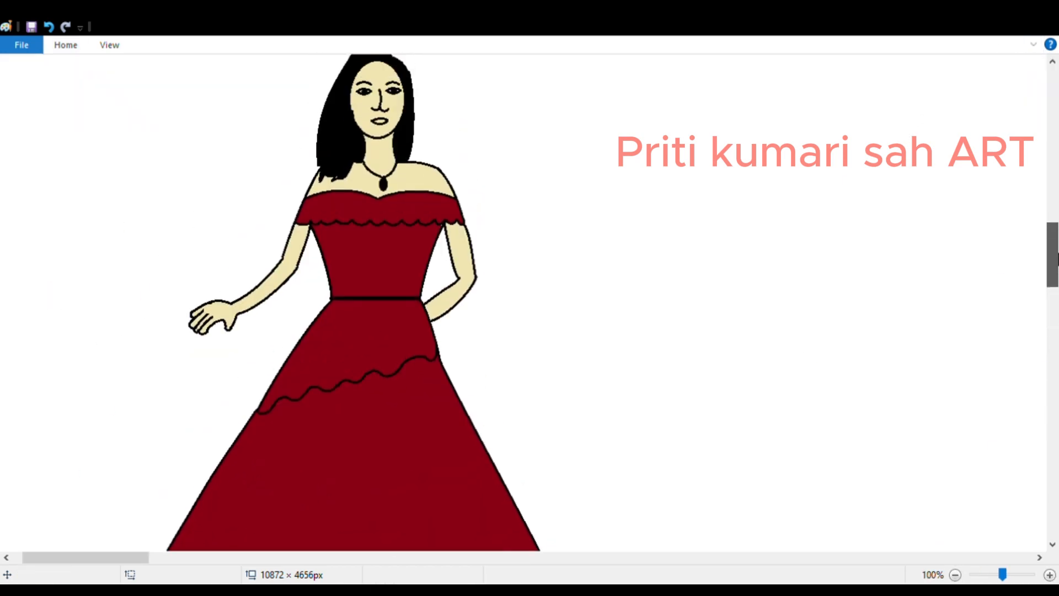
# Step: Select the whole figure in an area of about 867 × 1147 px and move it rightward to the middle of the visible canvas
pyautogui.click(955, 575)
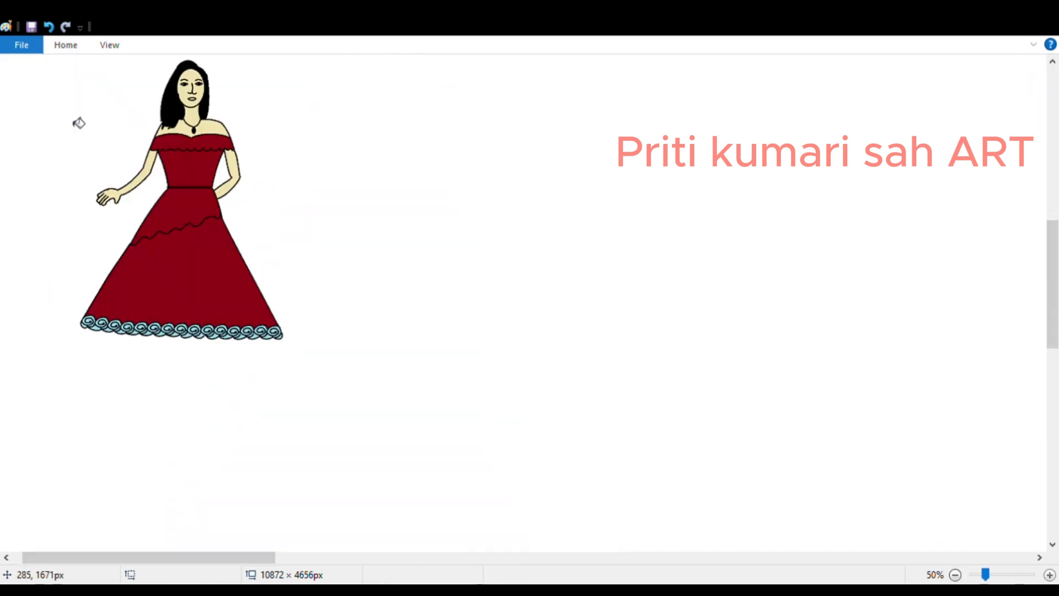
pyautogui.moveTo(110, 558); pyautogui.dragTo(99, 558)
pyautogui.moveTo(1053, 309); pyautogui.dragTo(1052, 287)
pyautogui.moveTo(80, 95); pyautogui.dragTo(416, 539)
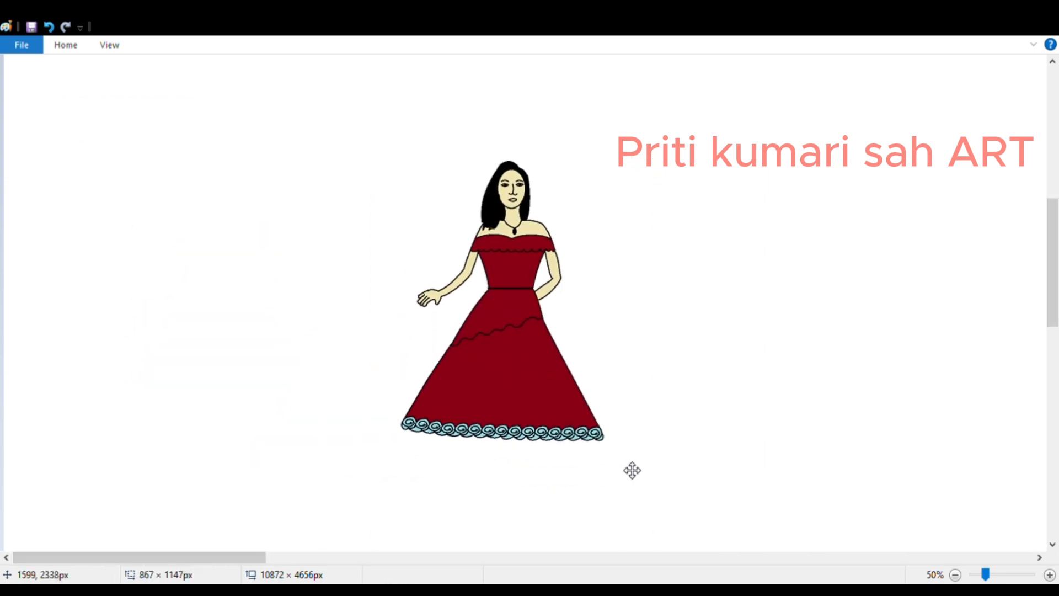